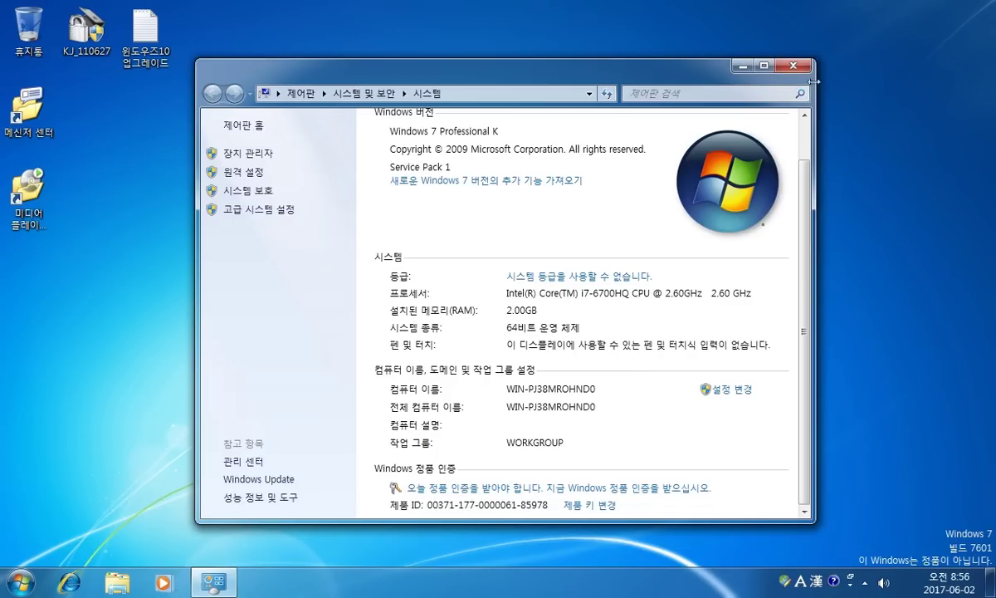
# - Close the system information window, launch KJ_110627 from the desktop and allow it to make changes to the computer
pyautogui.click(794, 65)
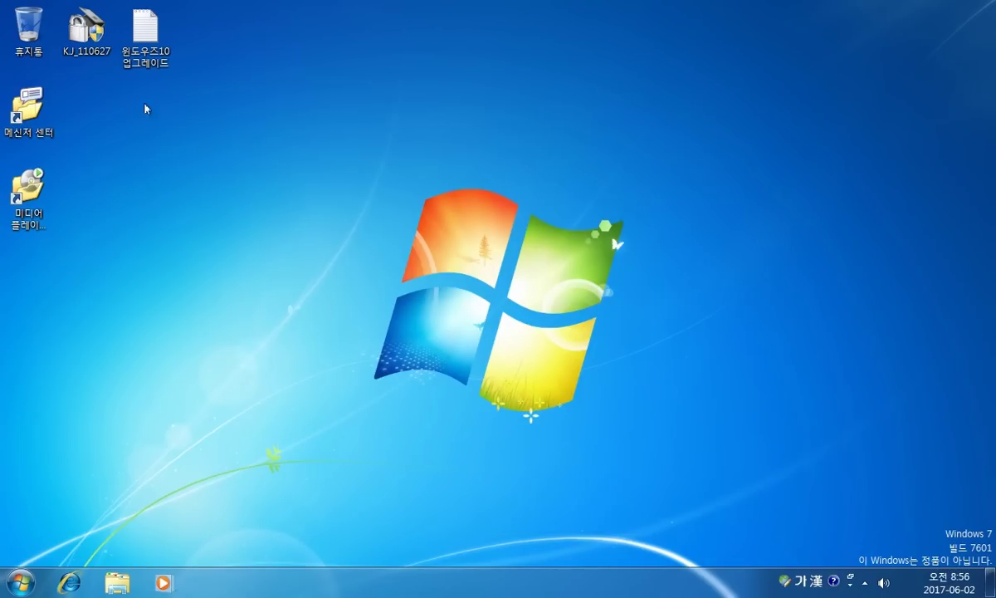
pyautogui.doubleClick(95, 37)
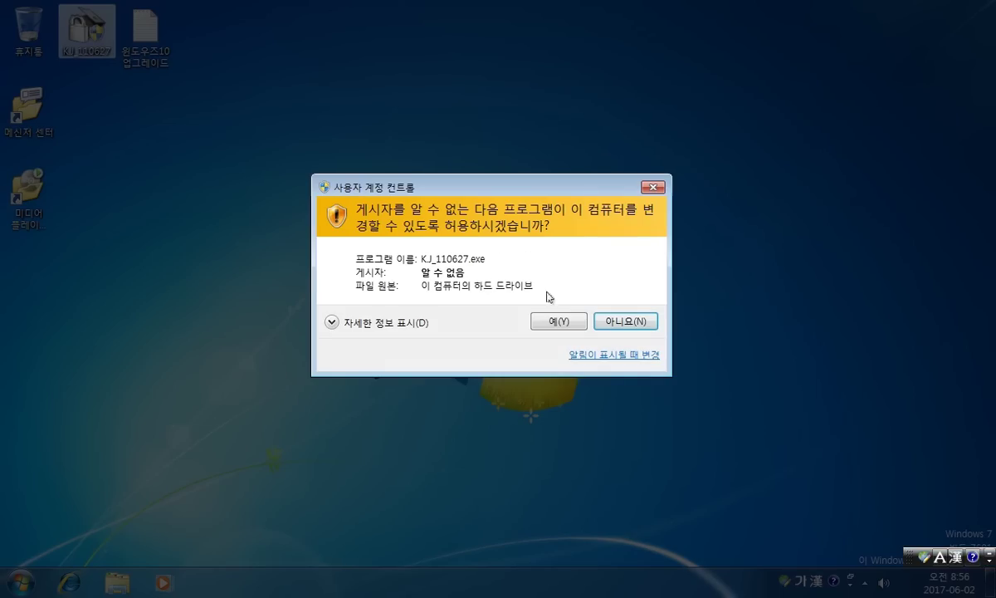
pyautogui.click(553, 322)
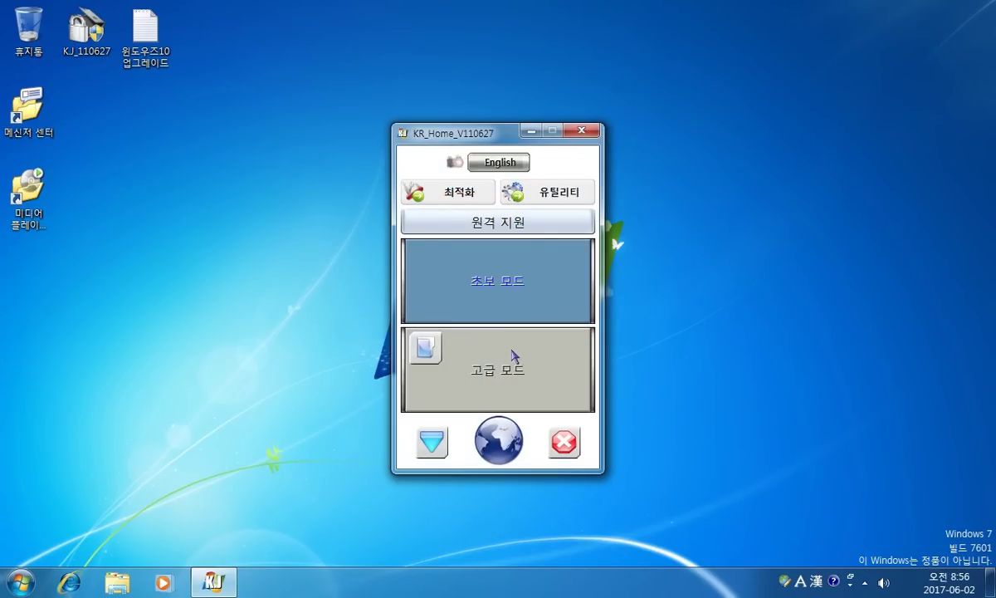
# - Run the automatic Windows OEM activation from the tool's advanced mode and finish its console script
pyautogui.click(518, 379)
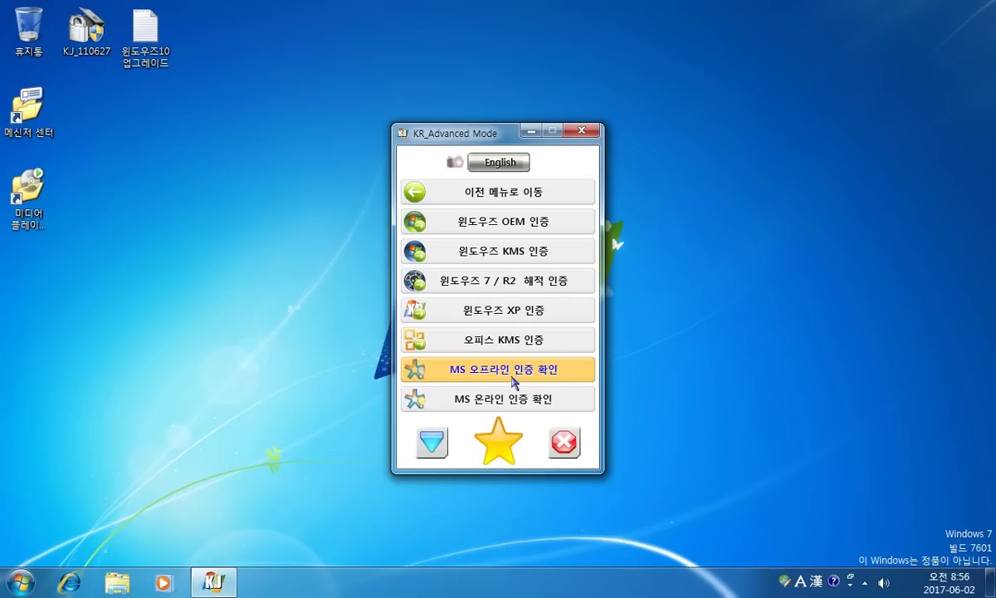
pyautogui.click(528, 229)
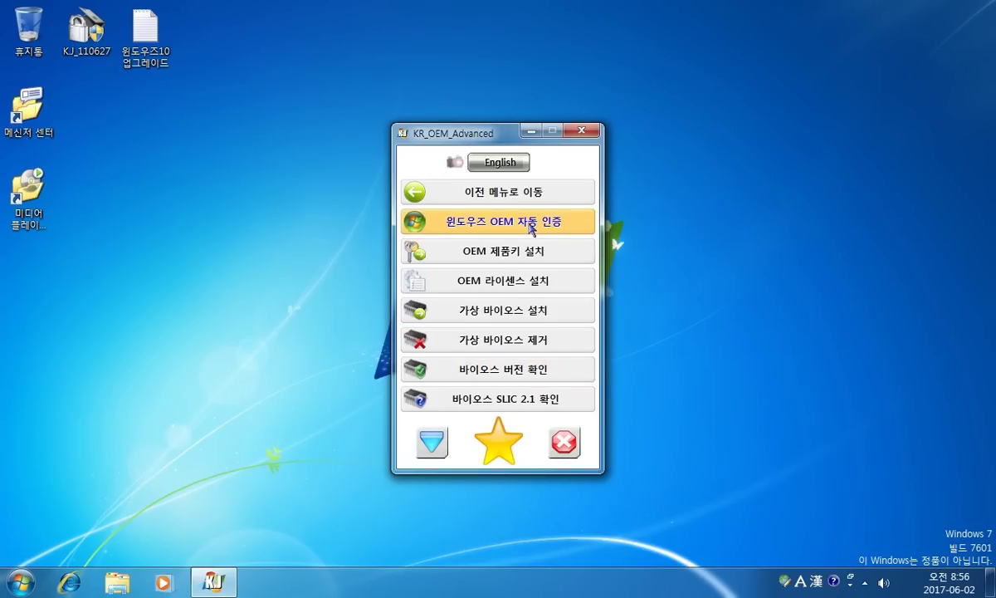
pyautogui.click(530, 227)
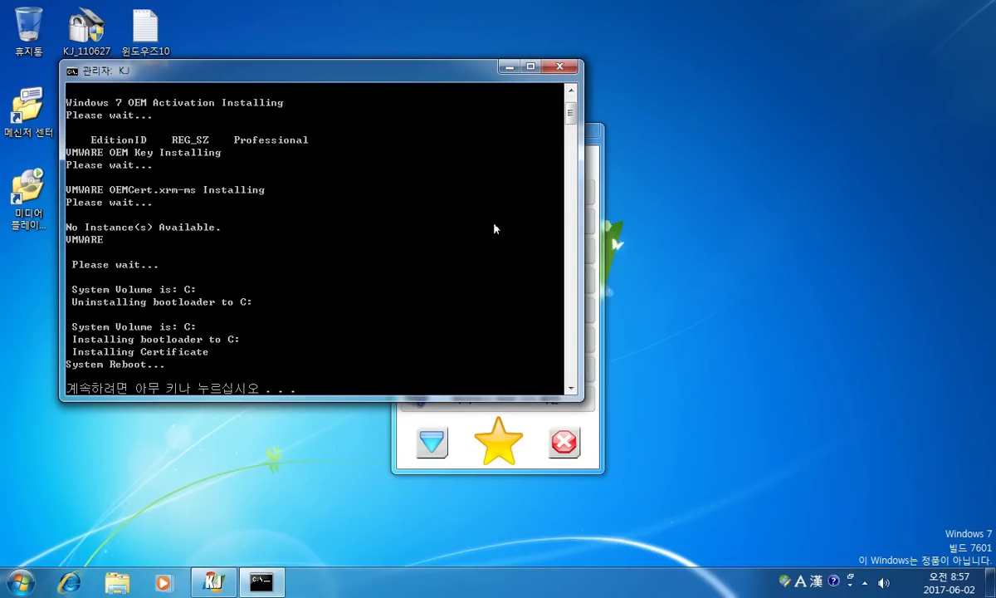
pyautogui.press('Return')
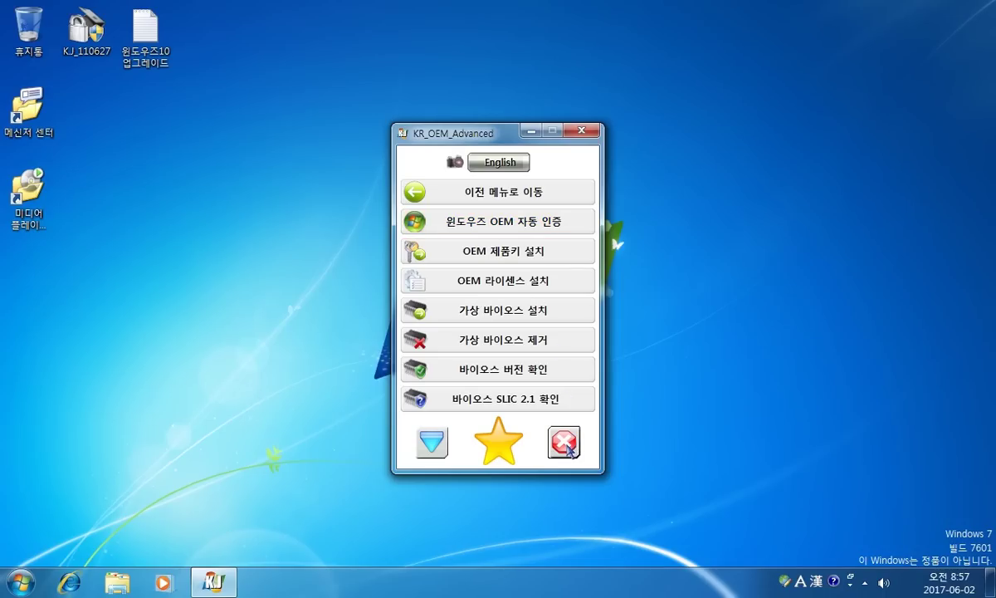
# - Exit the activation tool and restart Windows
pyautogui.click(568, 446)
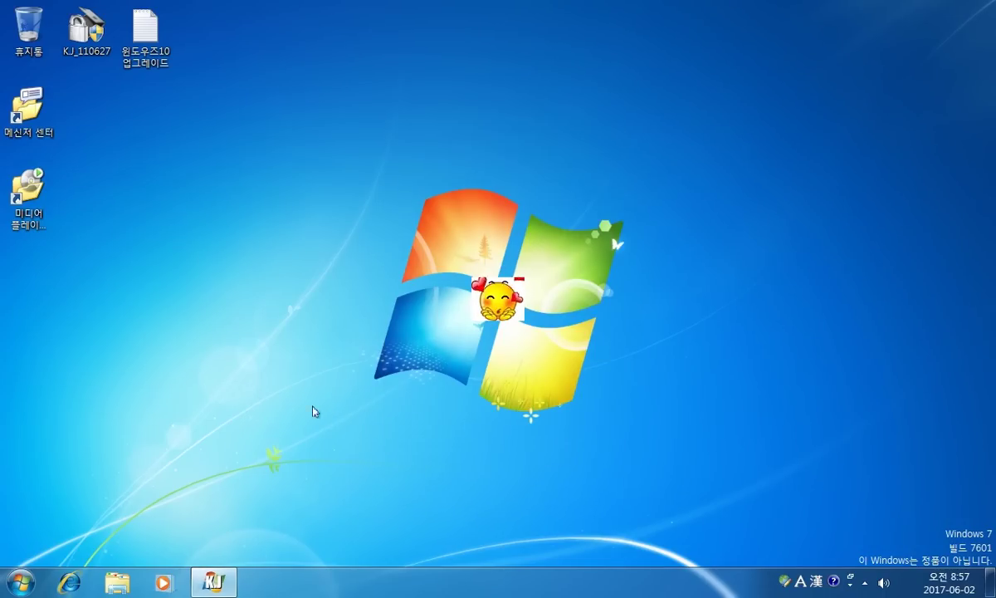
pyautogui.click(20, 582)
pyautogui.click(277, 542)
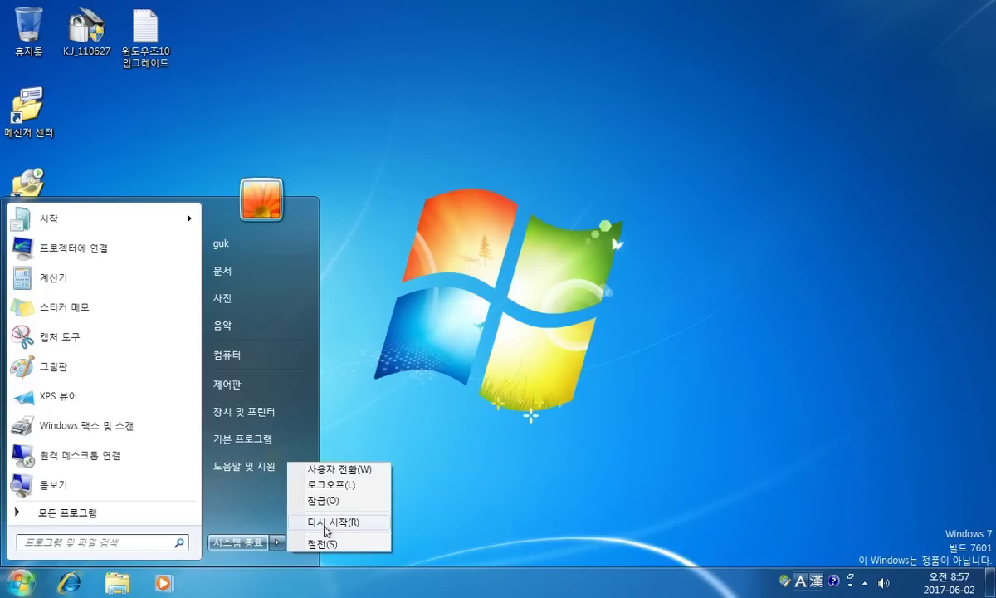
pyautogui.click(376, 528)
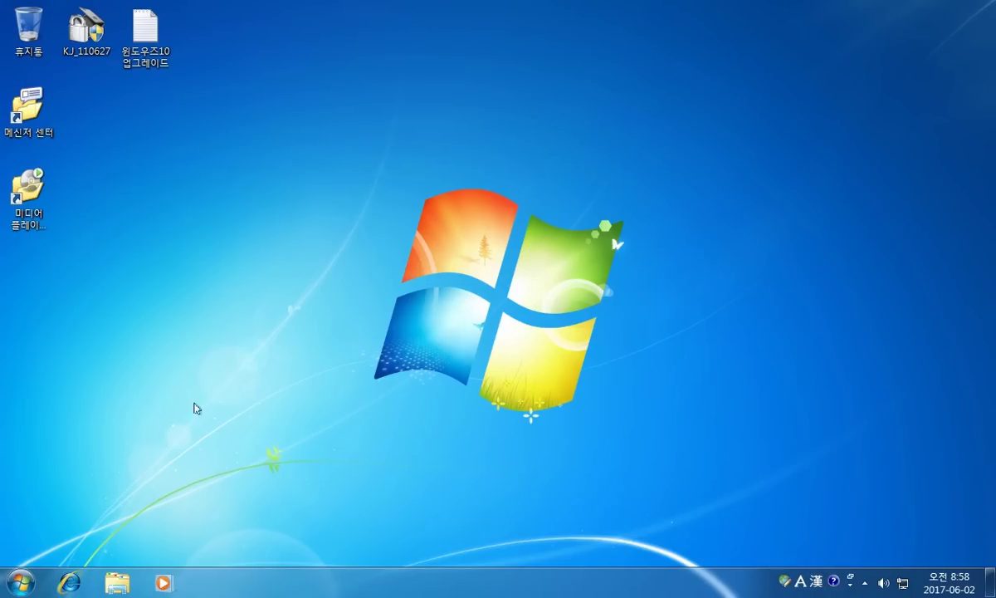
# - Examine the Windows activation section in the computer's system properties, closing the window when done
pyautogui.click(22, 583)
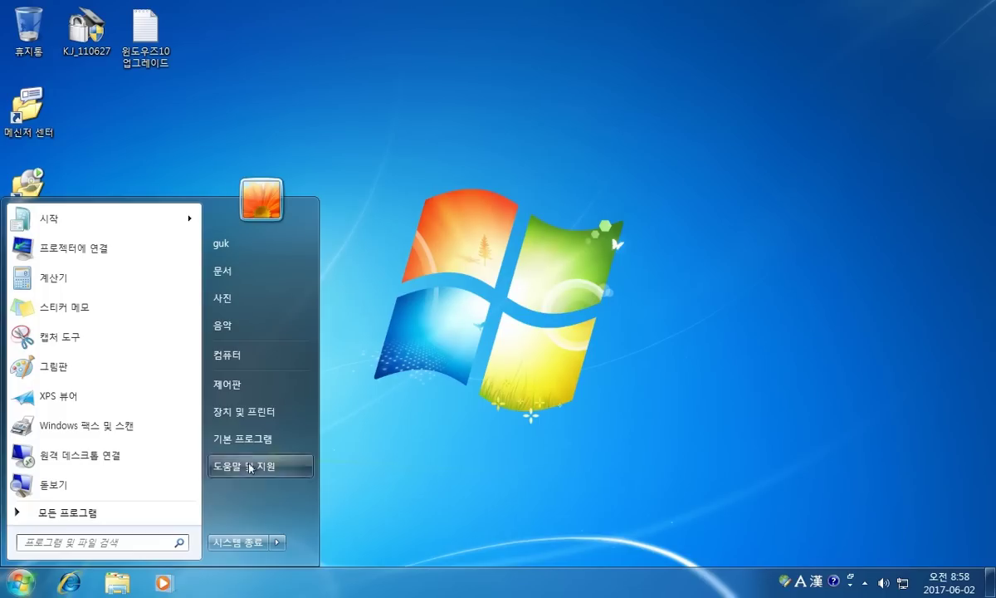
pyautogui.rightClick(259, 367)
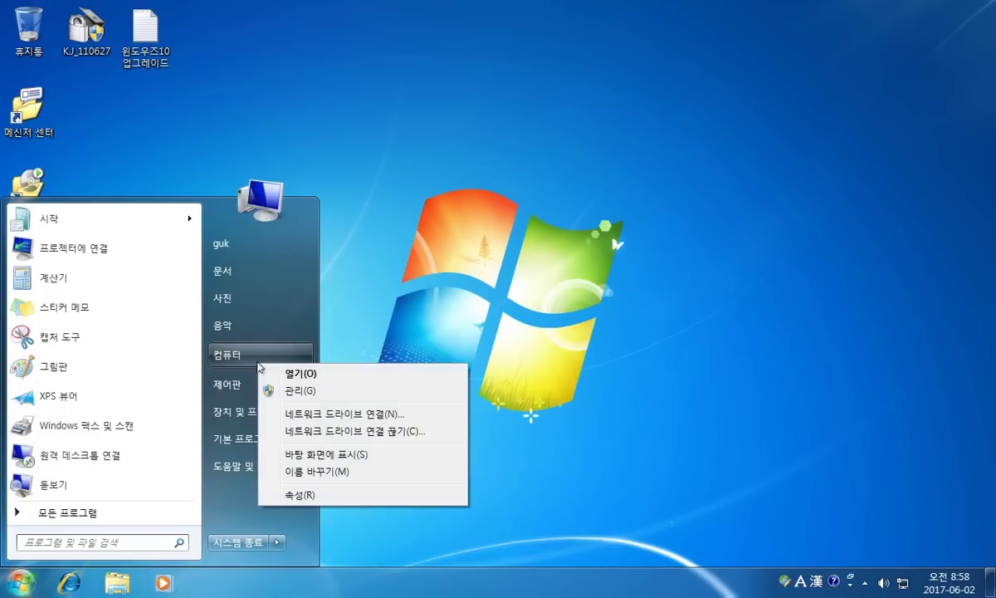
pyautogui.click(310, 493)
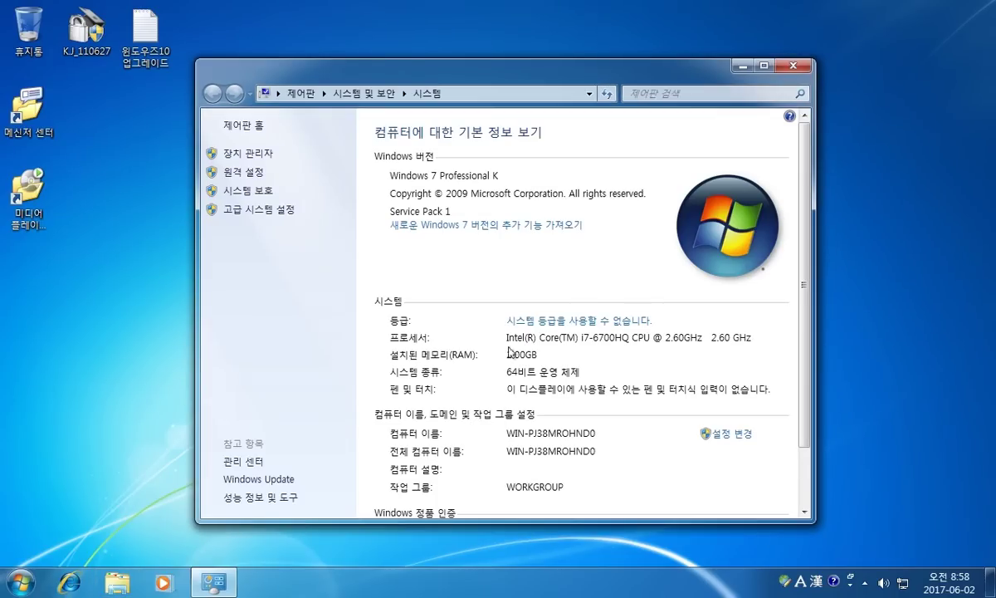
pyautogui.scroll(-2, 457, 349)
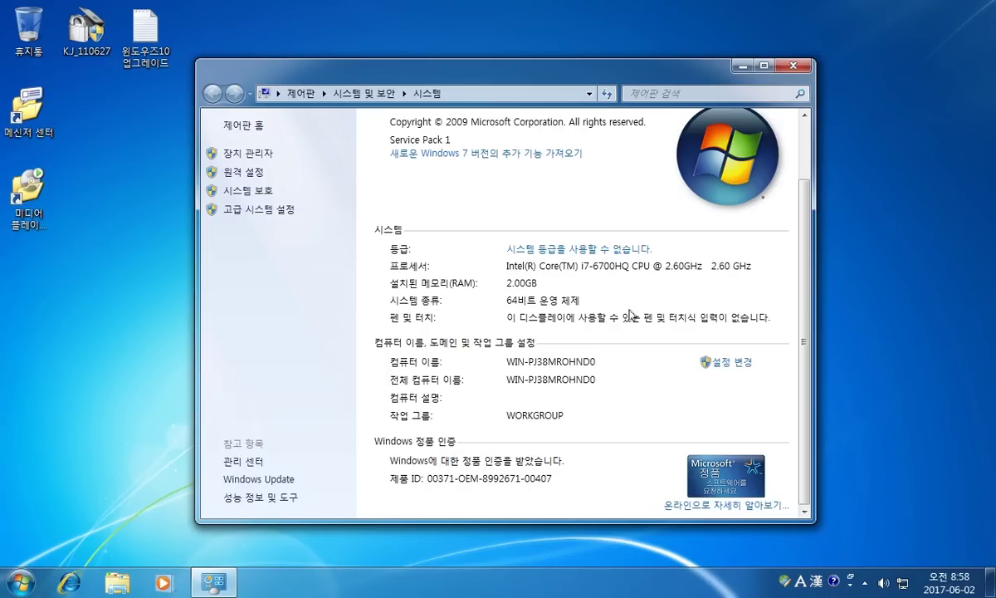
pyautogui.click(788, 72)
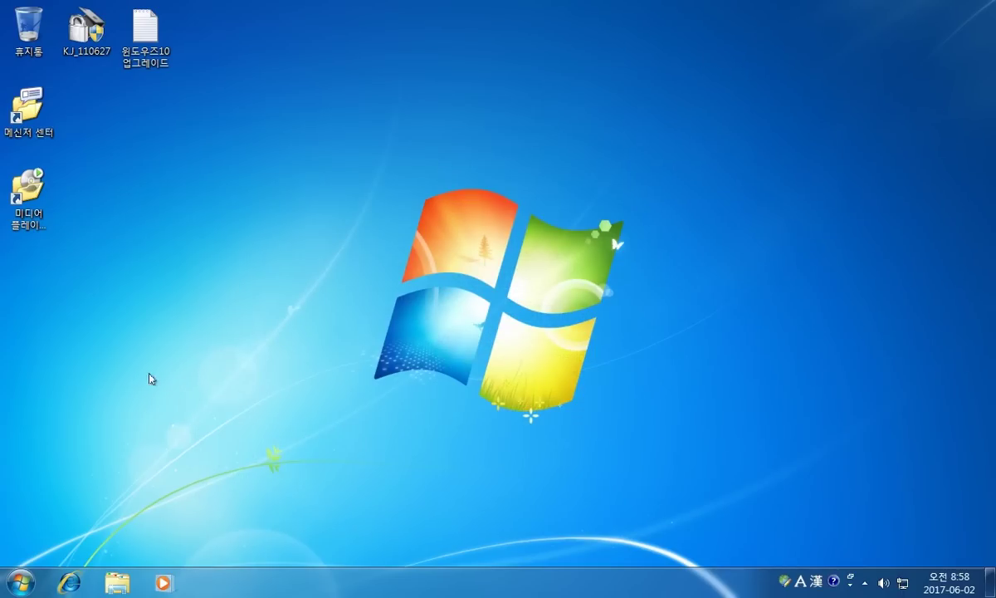
# - Open the Command Prompt from the Accessories programs
pyautogui.click(20, 581)
pyautogui.click(108, 515)
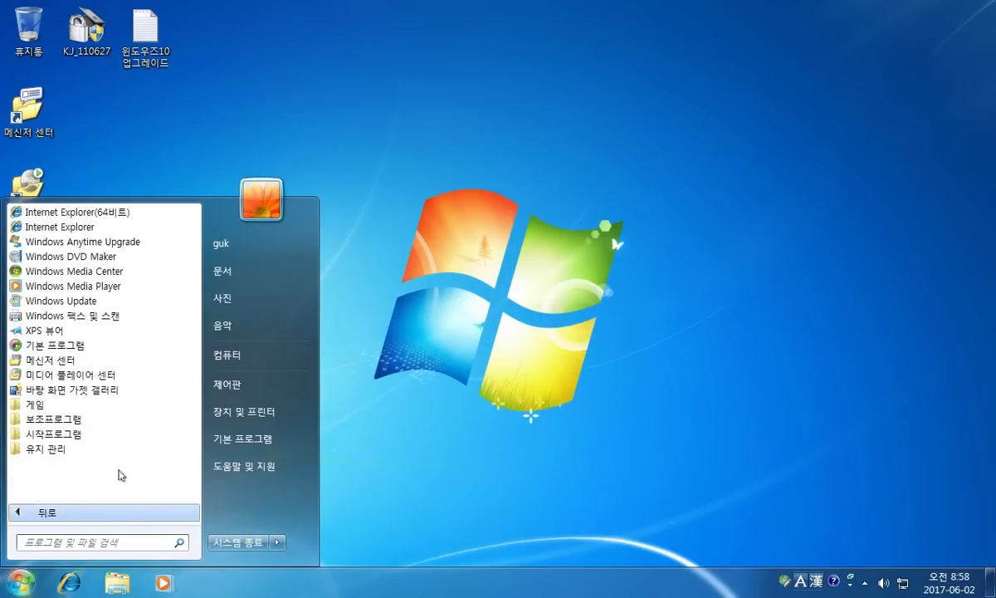
pyautogui.click(73, 422)
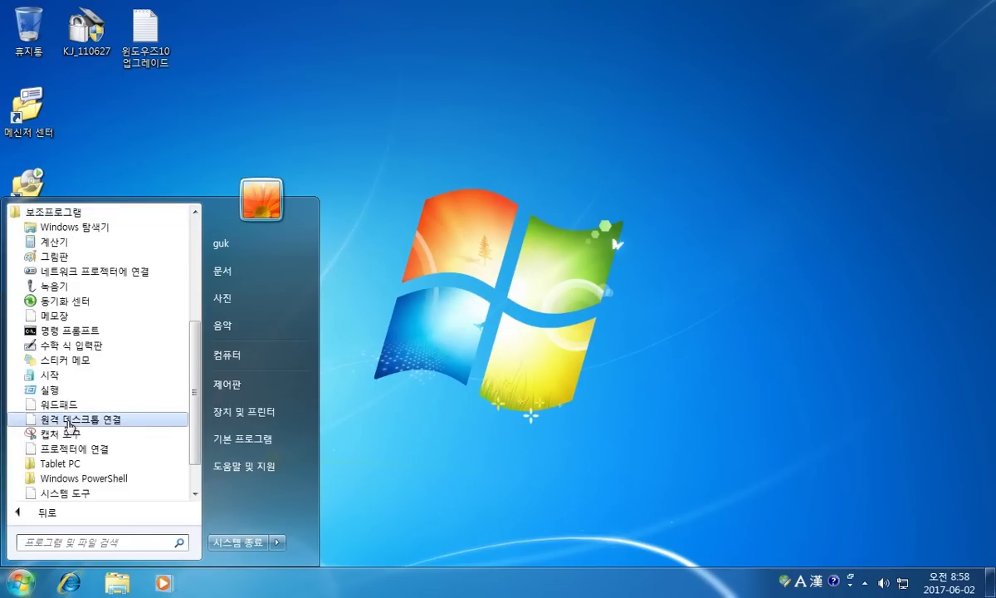
pyautogui.click(83, 330)
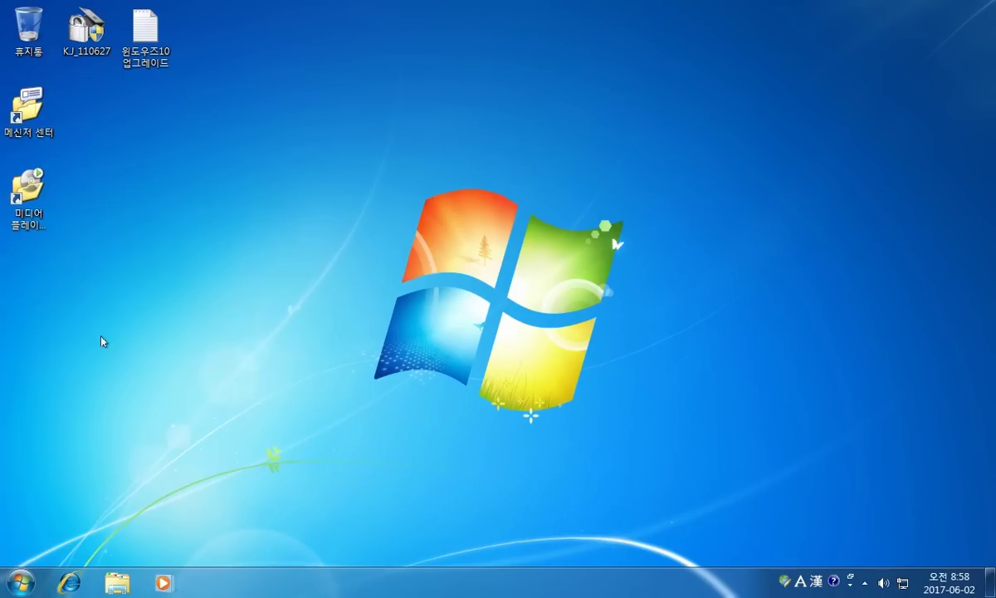
# - Open the Windows 10 upgrade text file on the desktop and copy the slmgr /xpr command from it
pyautogui.doubleClick(137, 35)
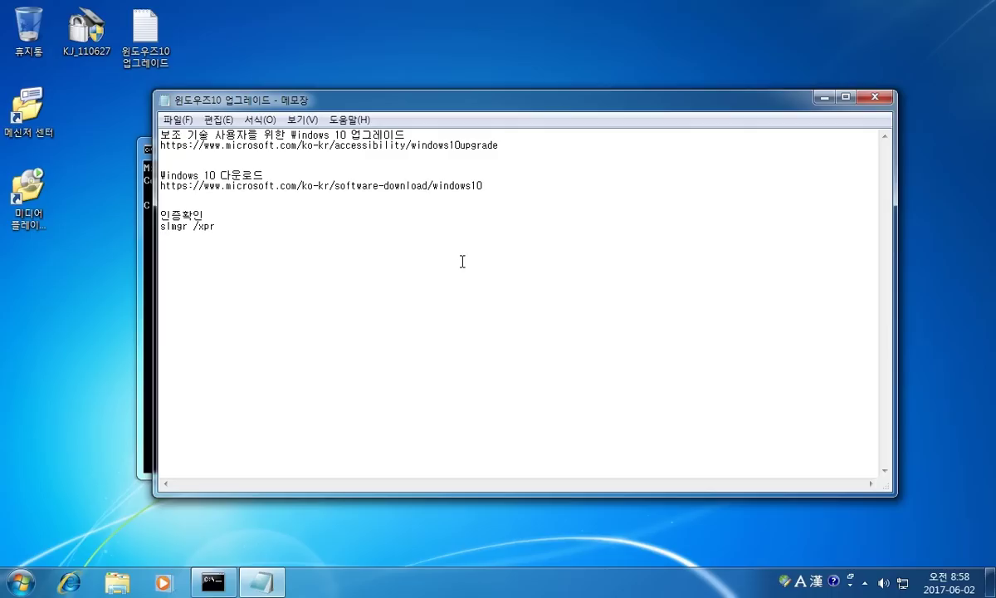
pyautogui.moveTo(214, 228); pyautogui.dragTo(161, 230)
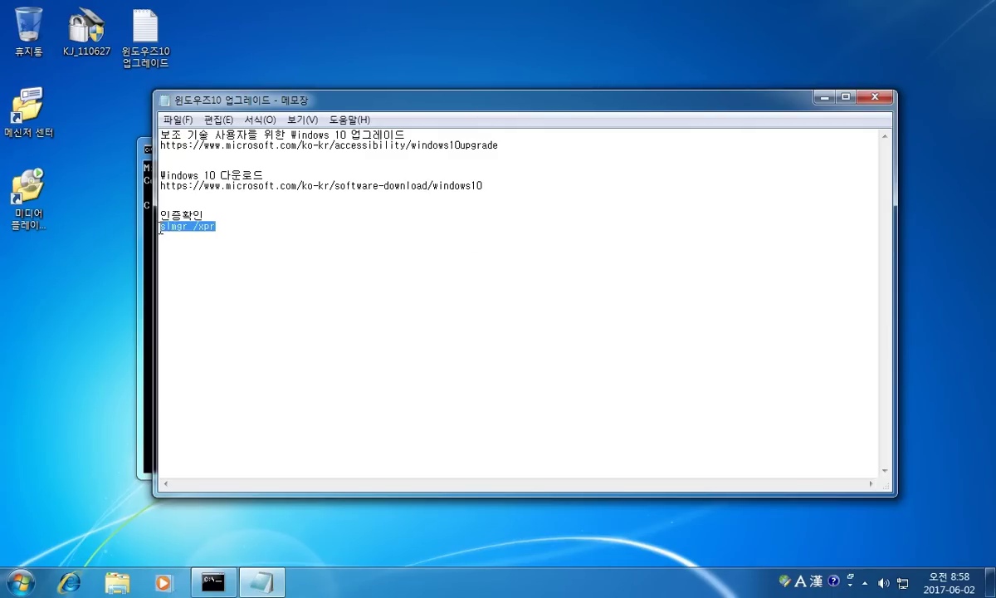
pyautogui.rightClick(184, 221)
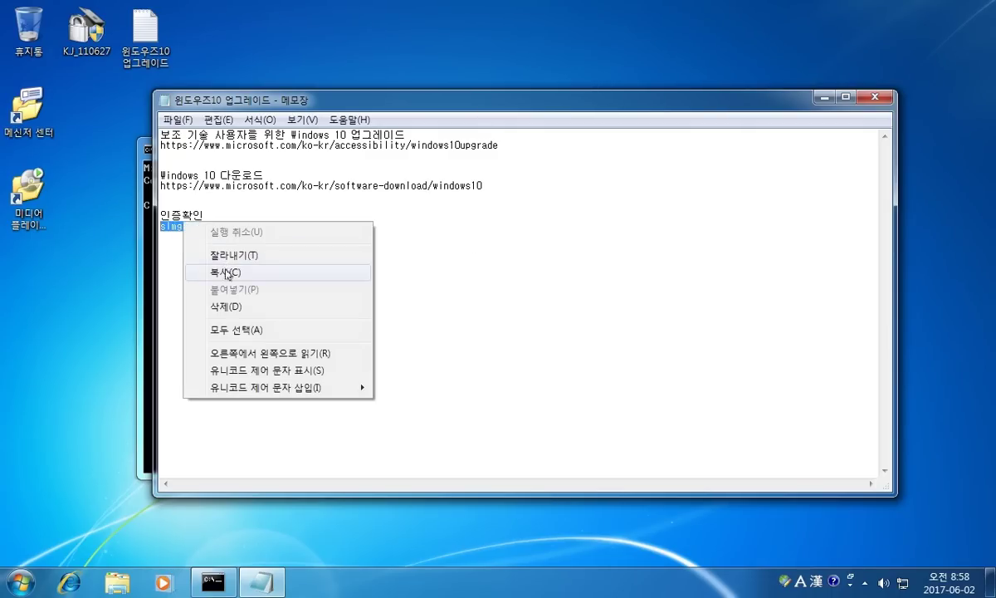
pyautogui.click(215, 259)
# - Run slmgr /xpr in the Command Prompt to check the activation status, then dismiss the result and close the console
pyautogui.click(150, 273)
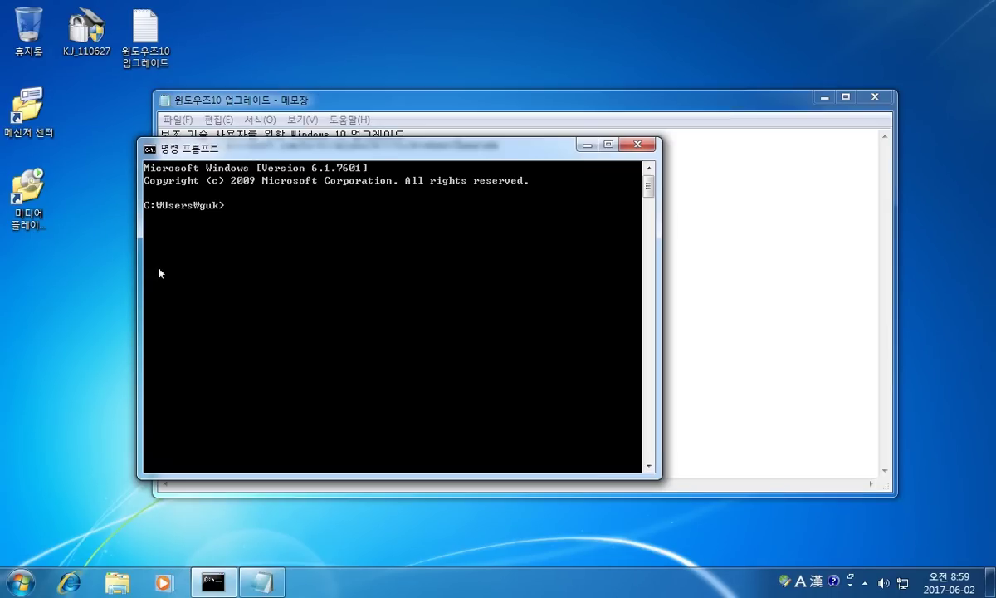
pyautogui.click(825, 97)
pyautogui.rightClick(521, 257)
pyautogui.click(554, 296)
pyautogui.press('Return')
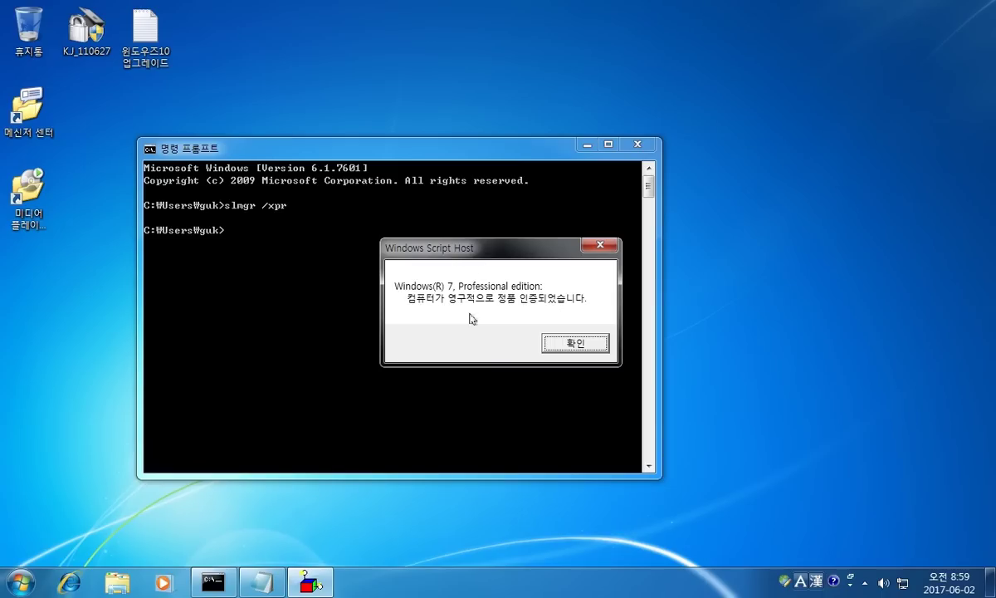
pyautogui.click(570, 353)
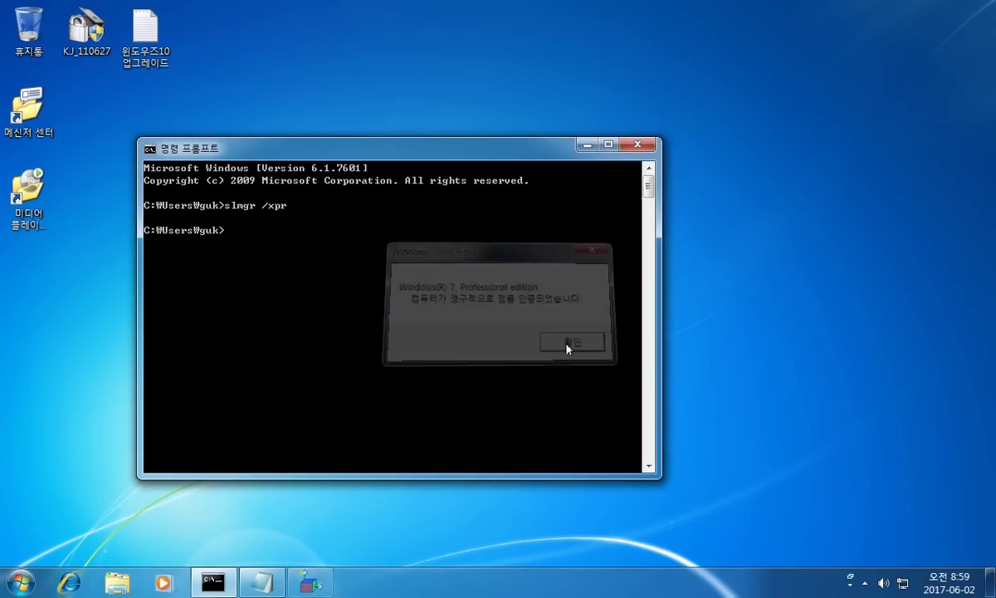
pyautogui.click(650, 145)
pyautogui.click(221, 584)
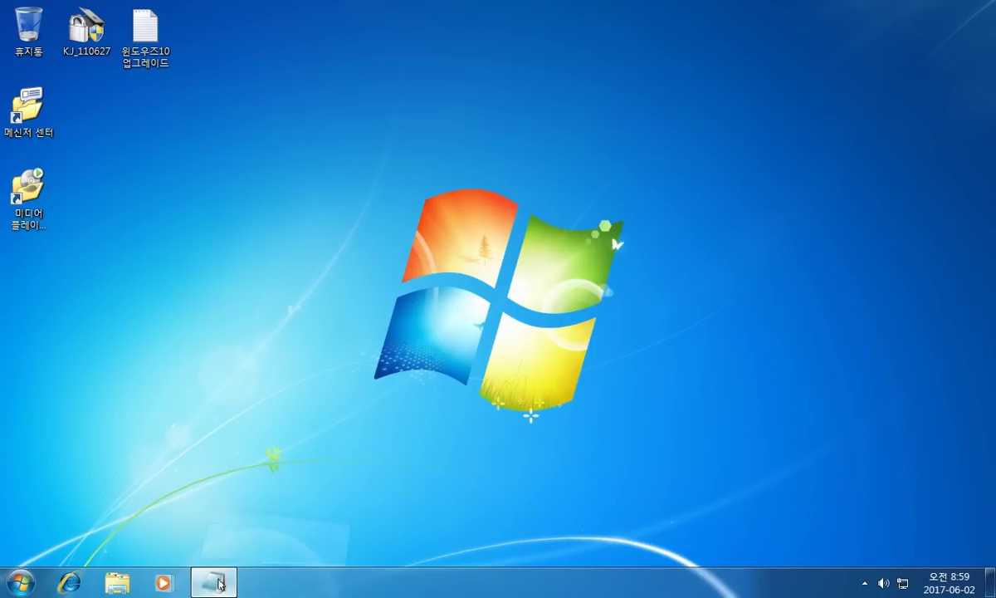
pyautogui.click(424, 324)
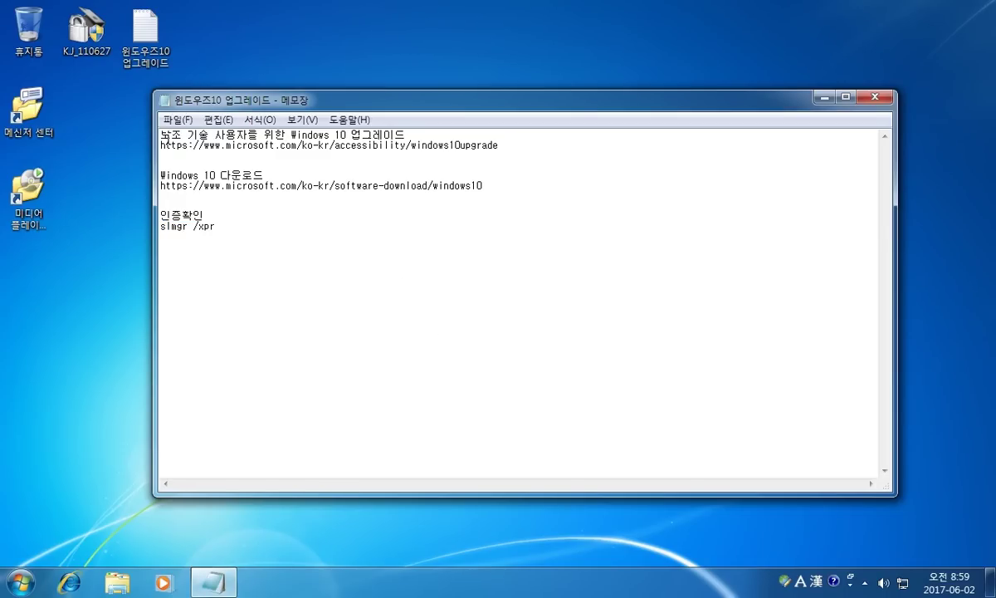
pyautogui.moveTo(161, 134); pyautogui.dragTo(407, 134)
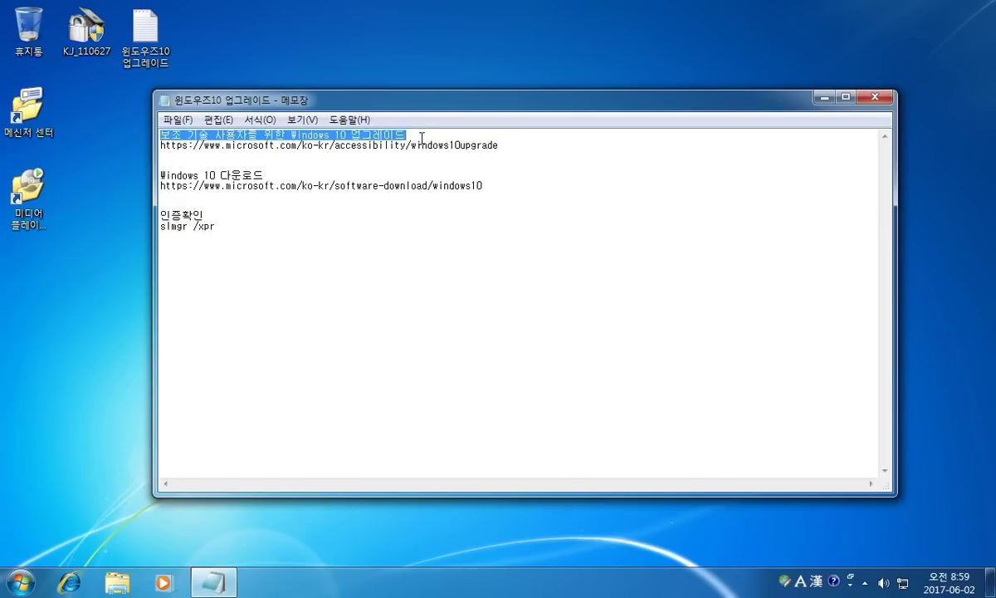
pyautogui.moveTo(499, 146); pyautogui.dragTo(161, 148)
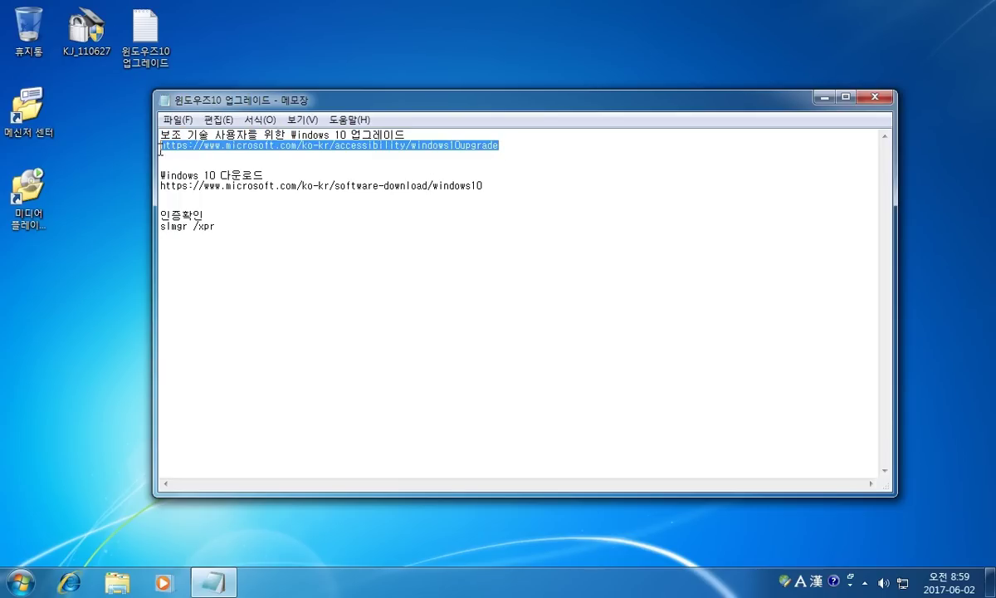
pyautogui.rightClick(214, 150)
pyautogui.click(241, 195)
pyautogui.click(273, 272)
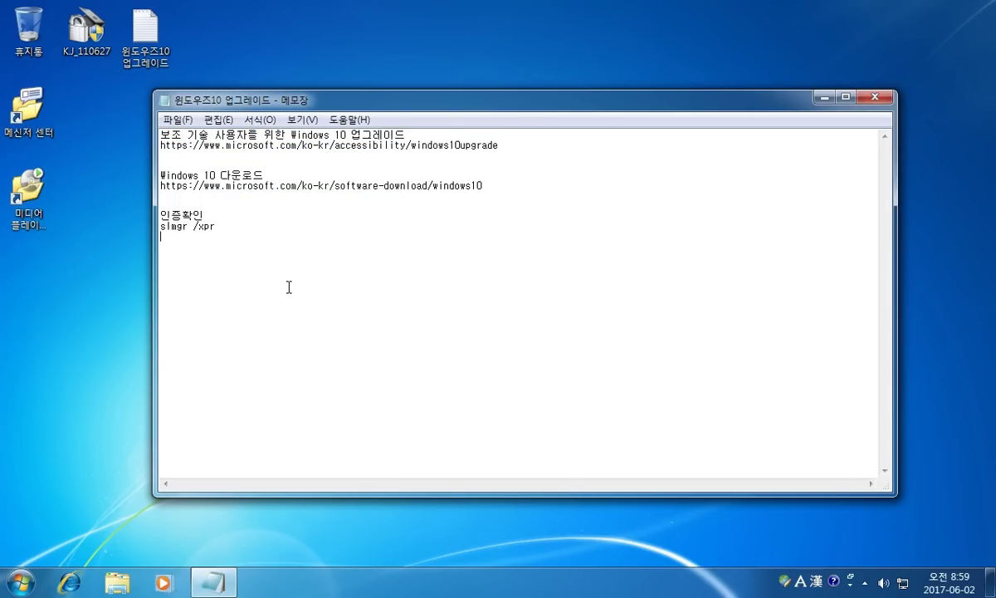
# - Highlight the Windows 10 download heading and link in the notes, then copy the accessibility/windows10upgrade URL again
pyautogui.moveTo(264, 175); pyautogui.dragTo(152, 176)
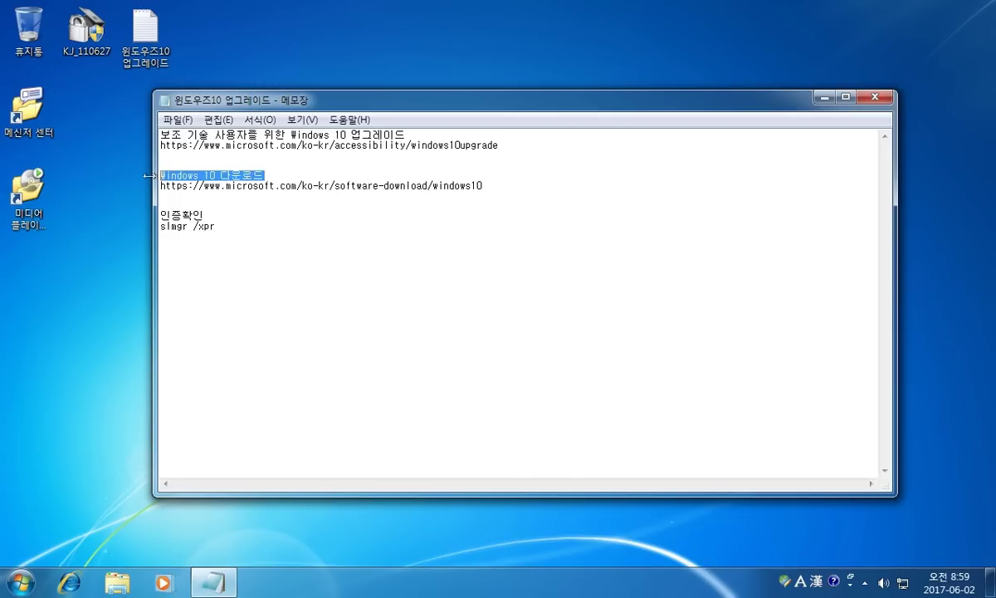
pyautogui.moveTo(178, 190); pyautogui.dragTo(489, 199)
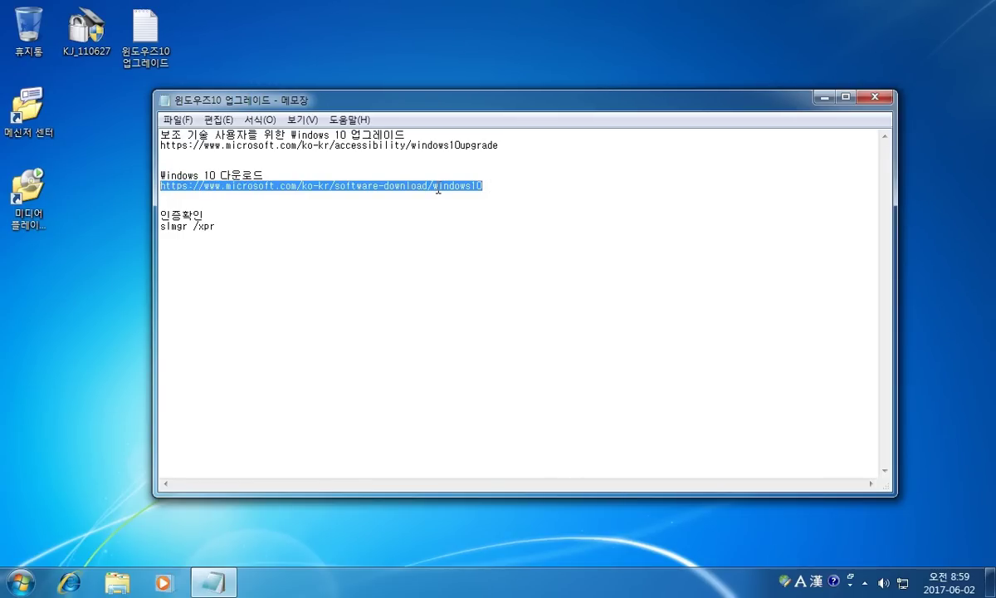
pyautogui.moveTo(501, 147); pyautogui.dragTo(179, 148)
pyautogui.rightClick(196, 153)
pyautogui.click(214, 193)
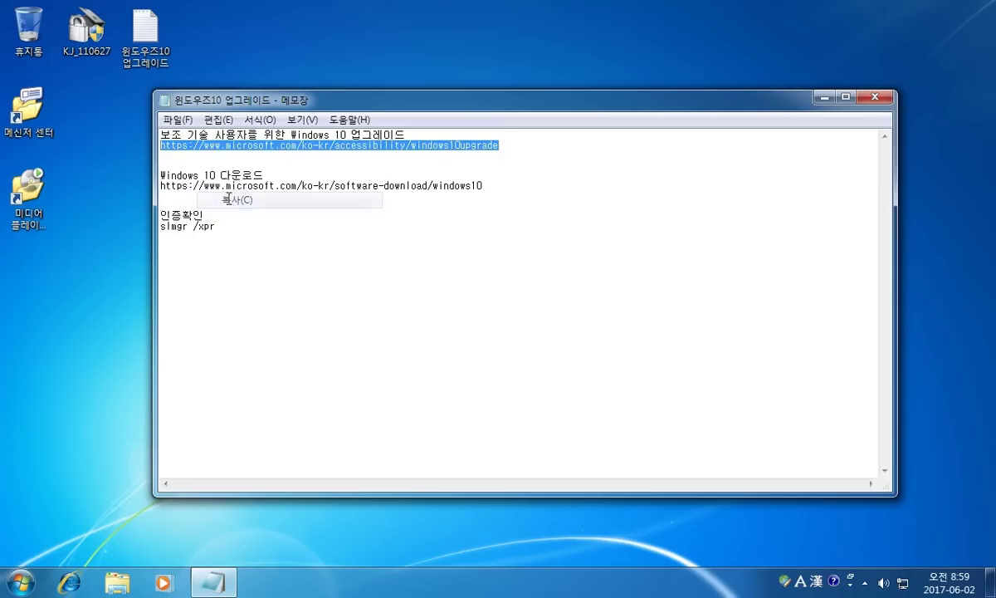
# - Open Internet Explorer and try to load the copied Windows 10 accessibility upgrade URL
pyautogui.click(70, 582)
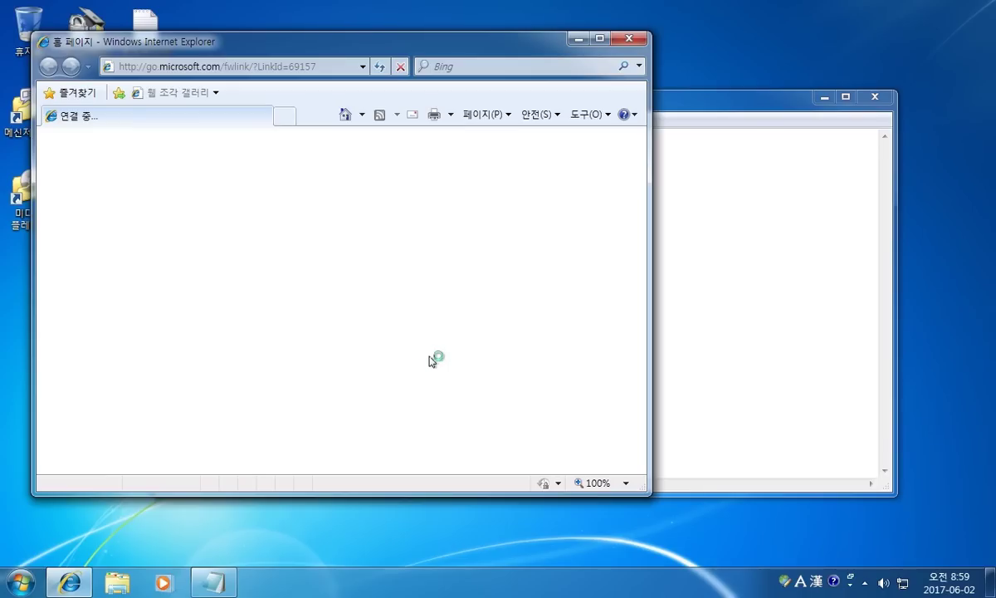
pyautogui.click(281, 68)
pyautogui.rightClick(281, 68)
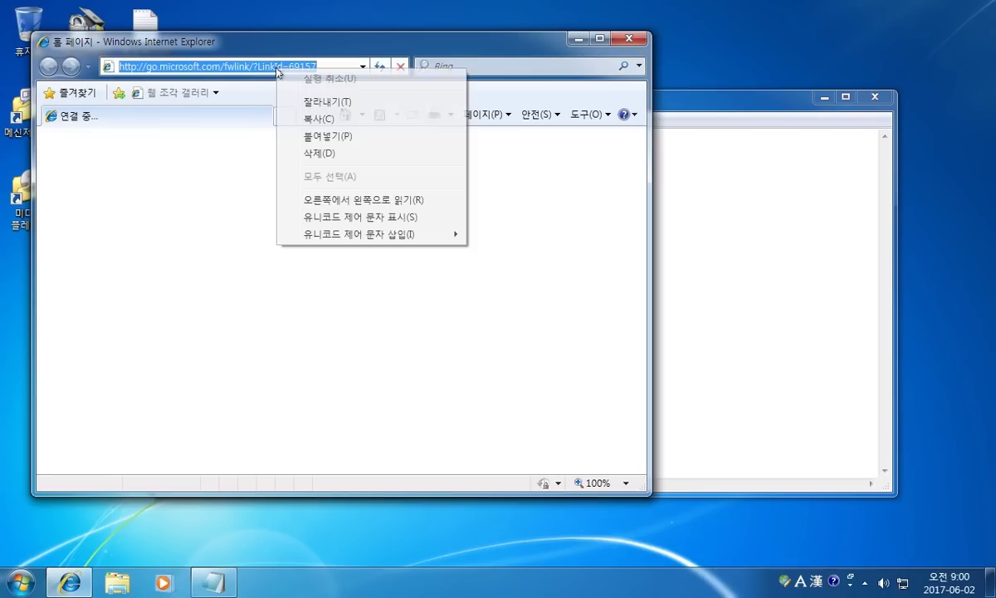
pyautogui.click(309, 134)
pyautogui.click(379, 66)
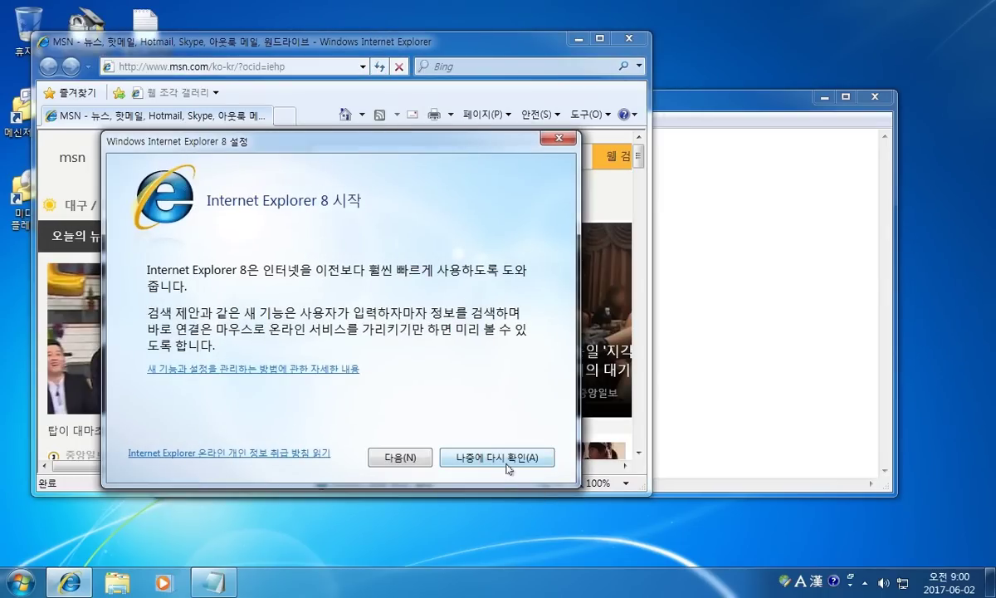
# - Postpone the Internet Explorer 8 setup and close the MSN tab
pyautogui.click(502, 461)
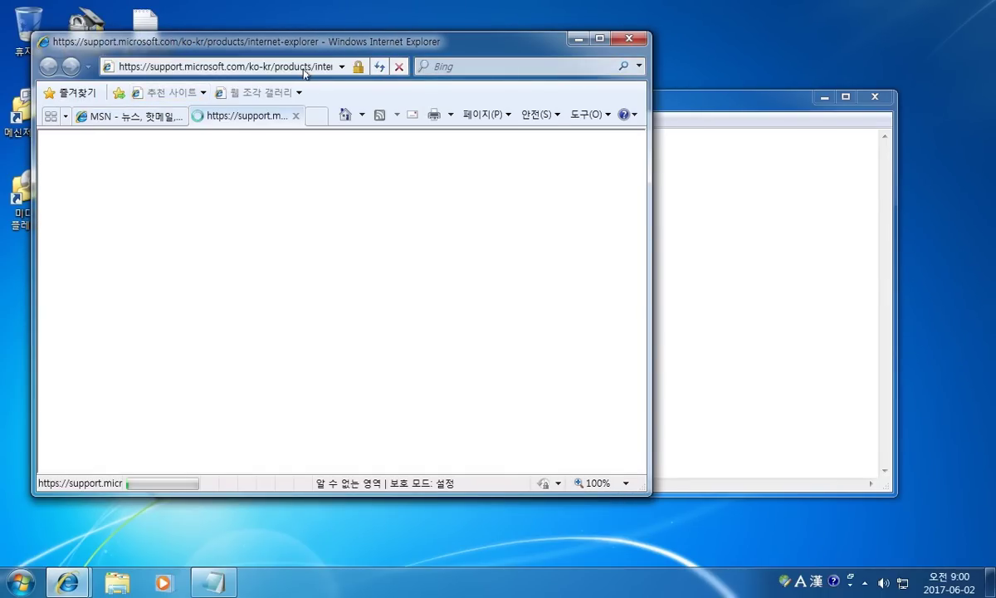
pyautogui.click(154, 119)
pyautogui.click(178, 117)
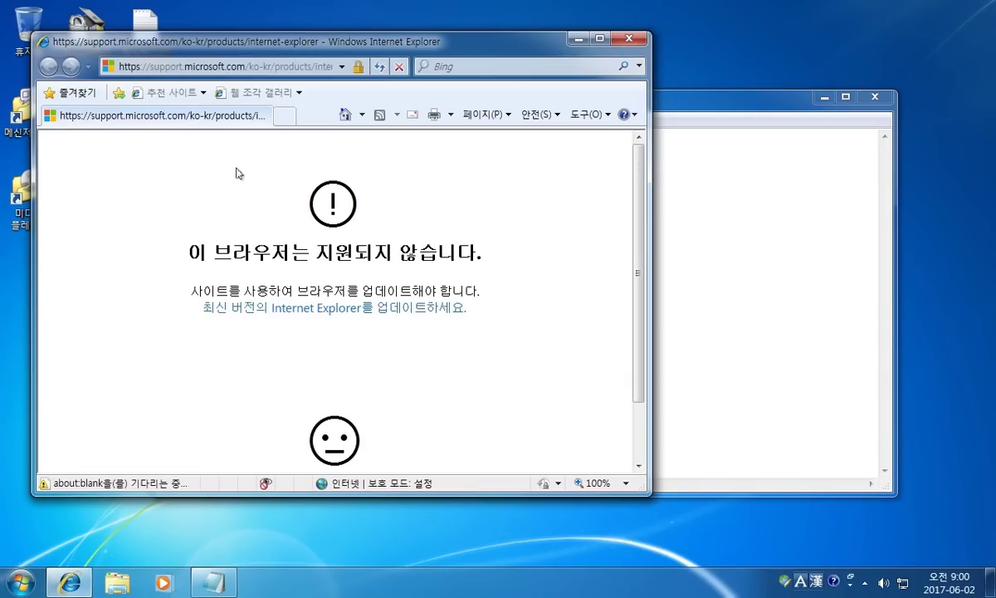
pyautogui.click(301, 68)
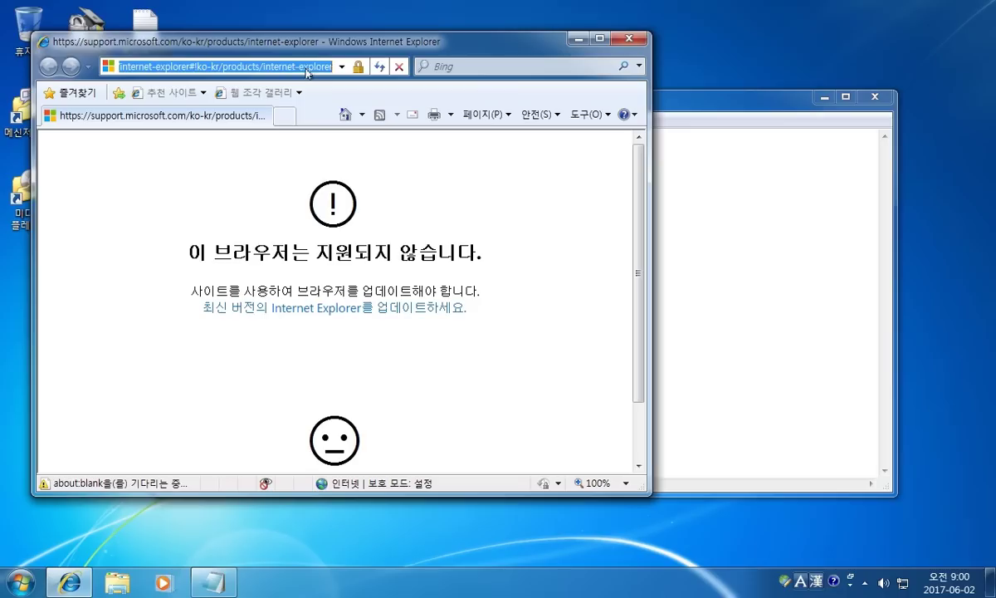
pyautogui.rightClick(296, 69)
pyautogui.click(337, 136)
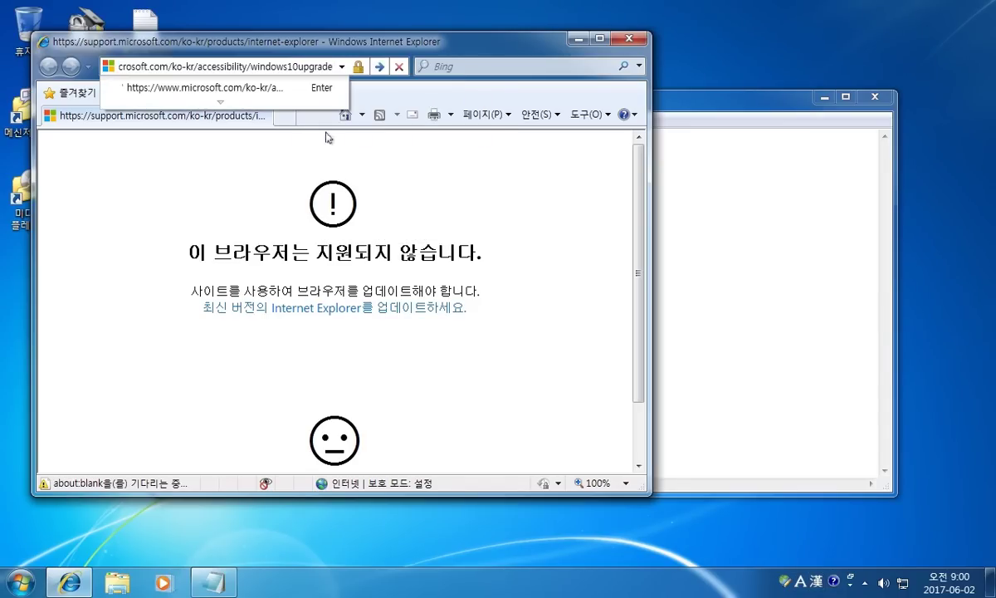
pyautogui.click(377, 69)
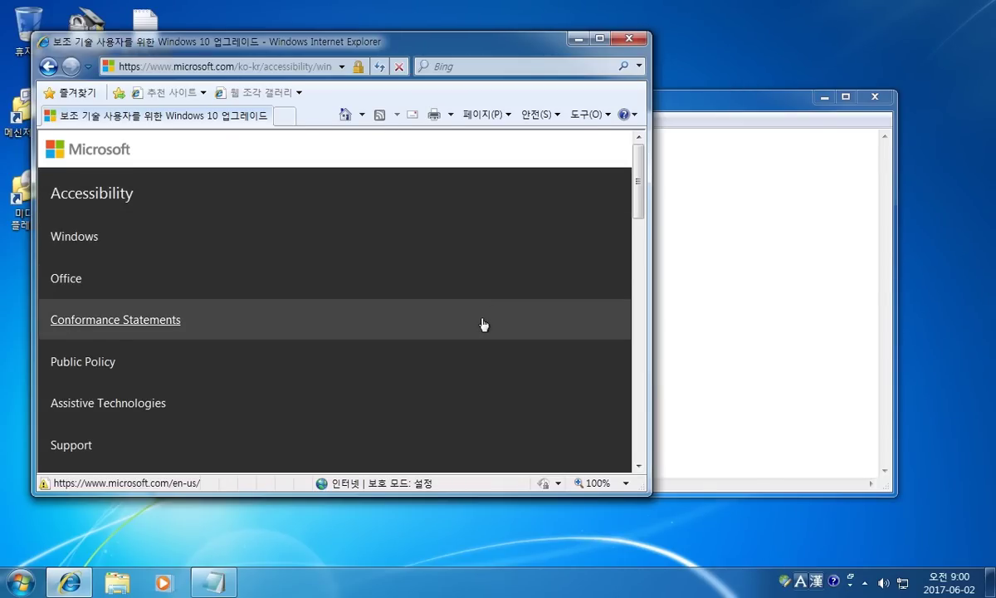
# - Enlarge the browser window and look through the free Windows 10 upgrade page for assistive technology users
pyautogui.moveTo(644, 495); pyautogui.dragTo(819, 547)
pyautogui.scroll(-4, 380, 387)
pyautogui.scroll(-3, 385, 383)
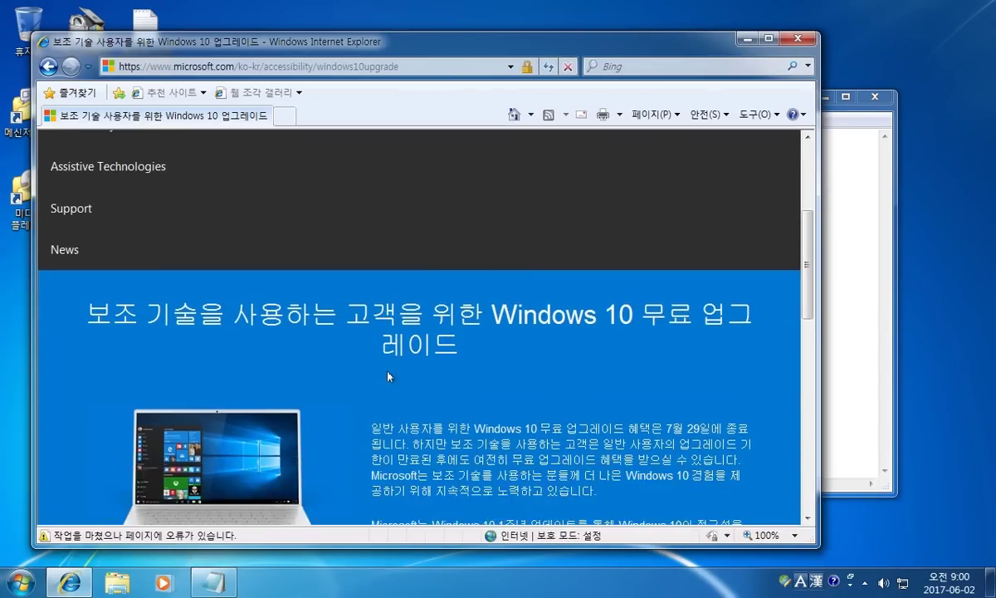
pyautogui.scroll(-5, 406, 383)
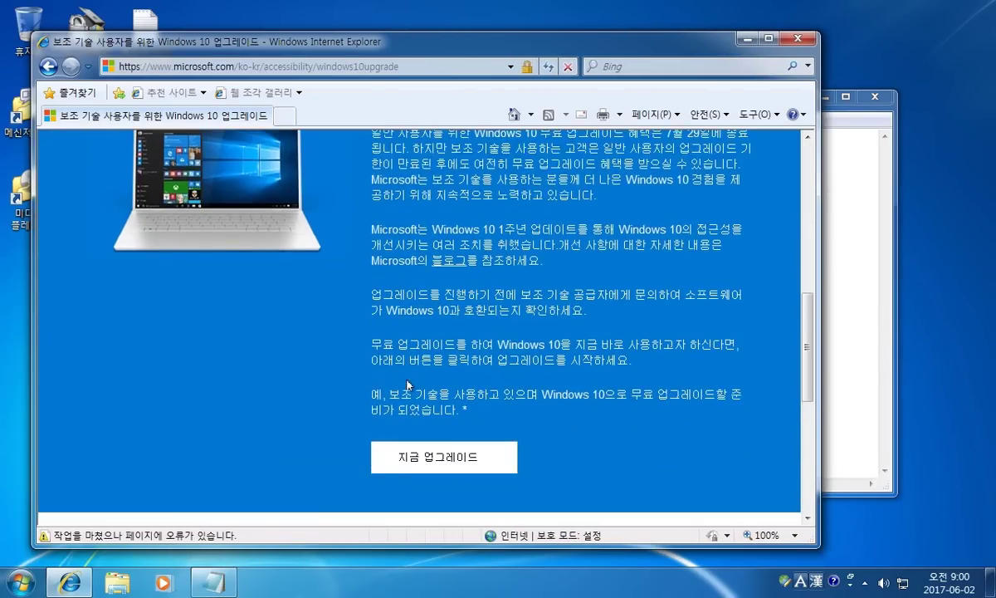
pyautogui.scroll(4, 407, 357)
pyautogui.scroll(2, 412, 383)
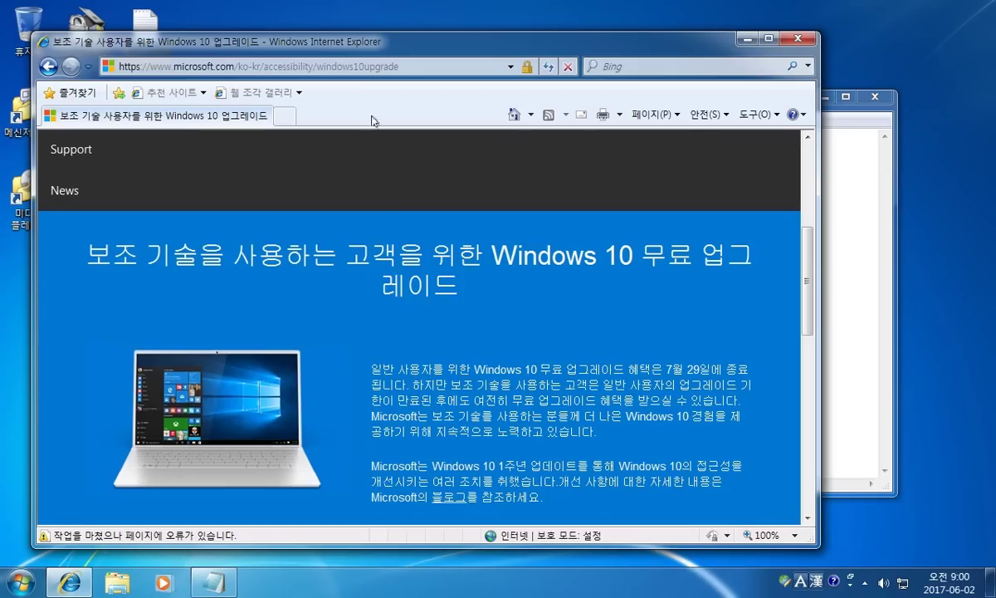
pyautogui.click(287, 117)
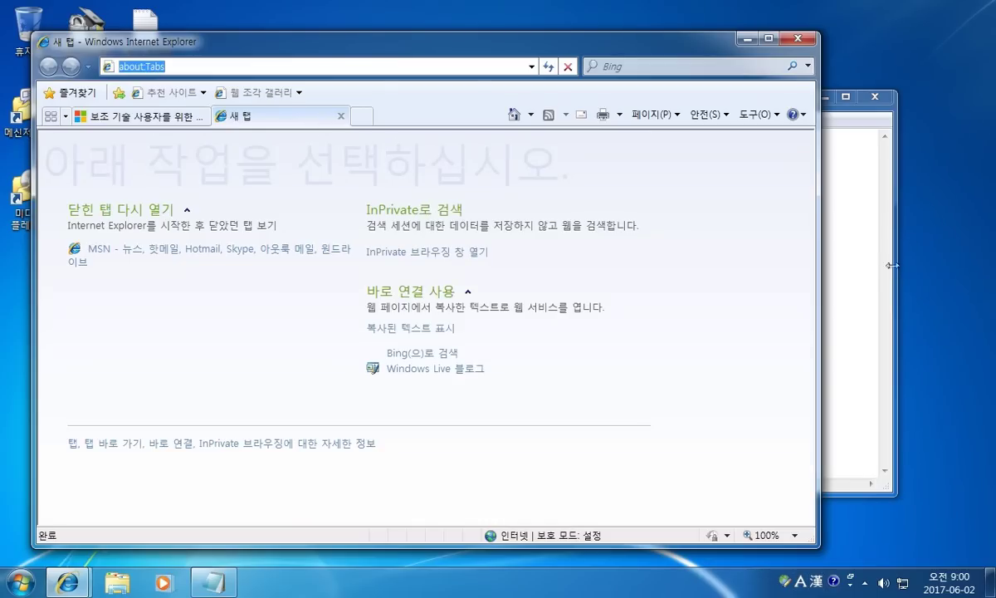
pyautogui.click(872, 255)
pyautogui.moveTo(492, 186); pyautogui.dragTo(162, 186)
pyautogui.rightClick(170, 179)
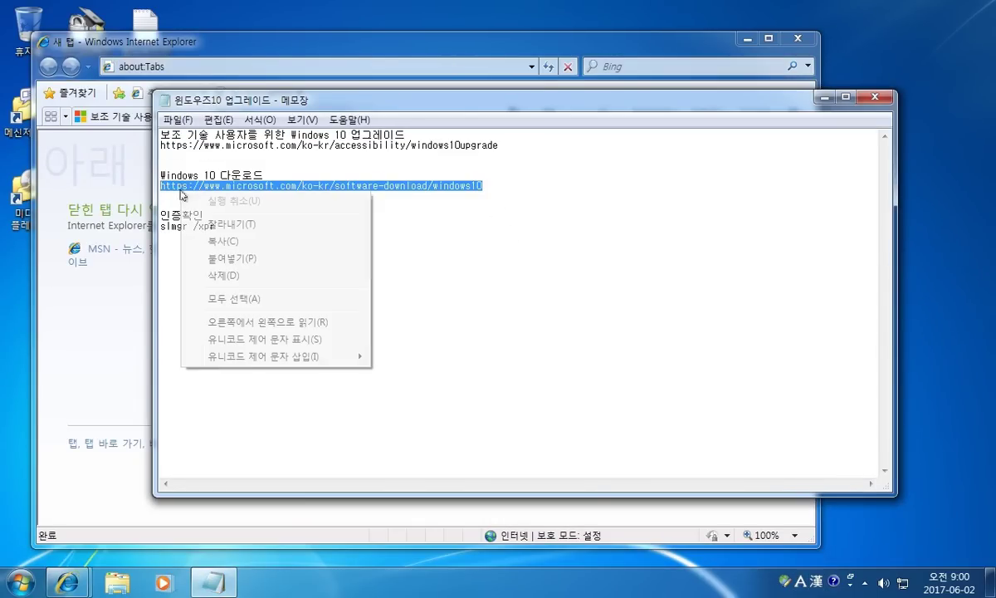
pyautogui.click(204, 225)
# - Return to Internet Explorer and load the copied software-download/windows10 address in the new tab
pyautogui.click(98, 318)
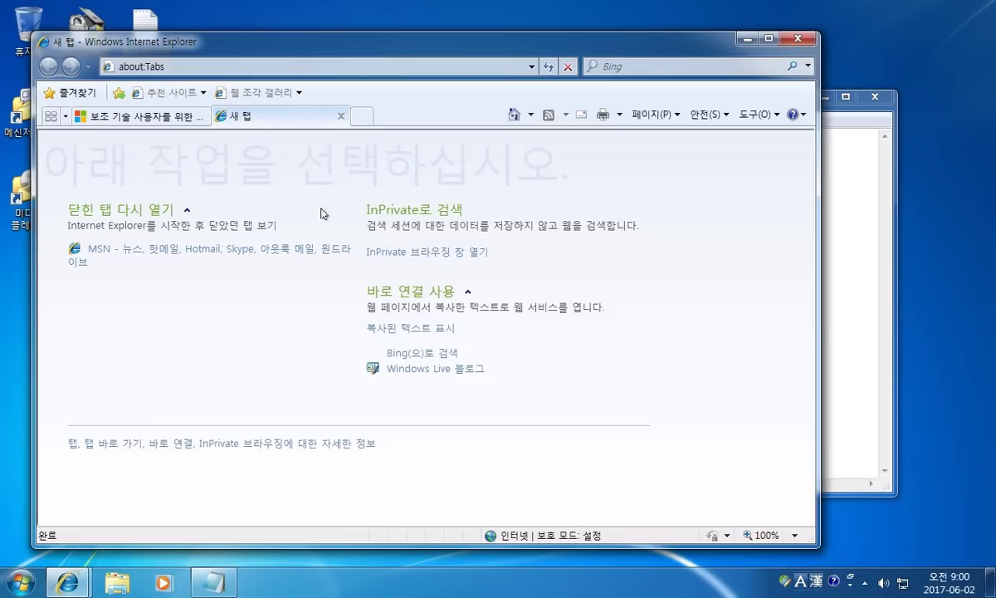
pyautogui.click(266, 67)
pyautogui.rightClick(270, 72)
pyautogui.click(307, 136)
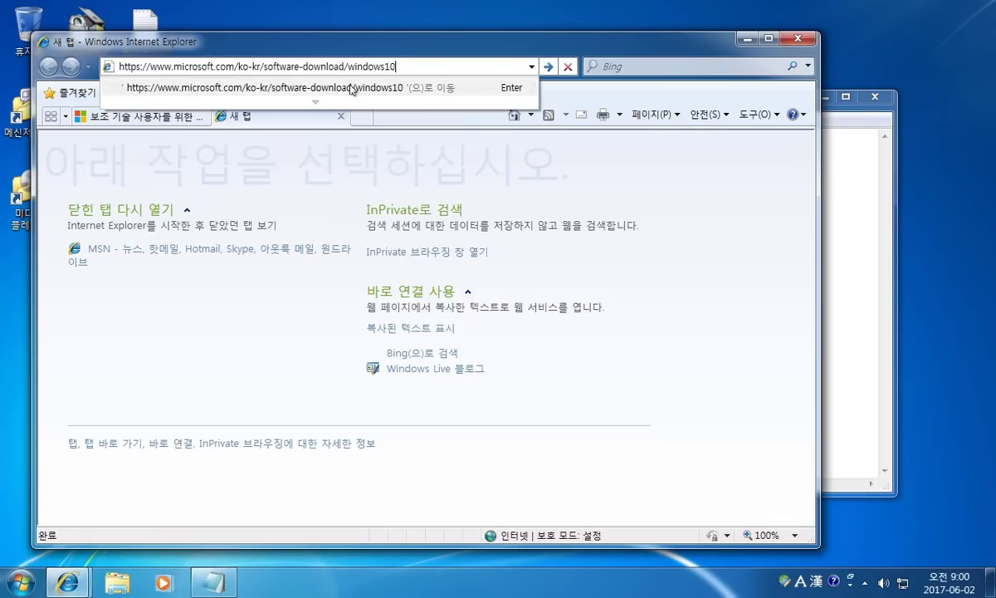
pyautogui.click(549, 66)
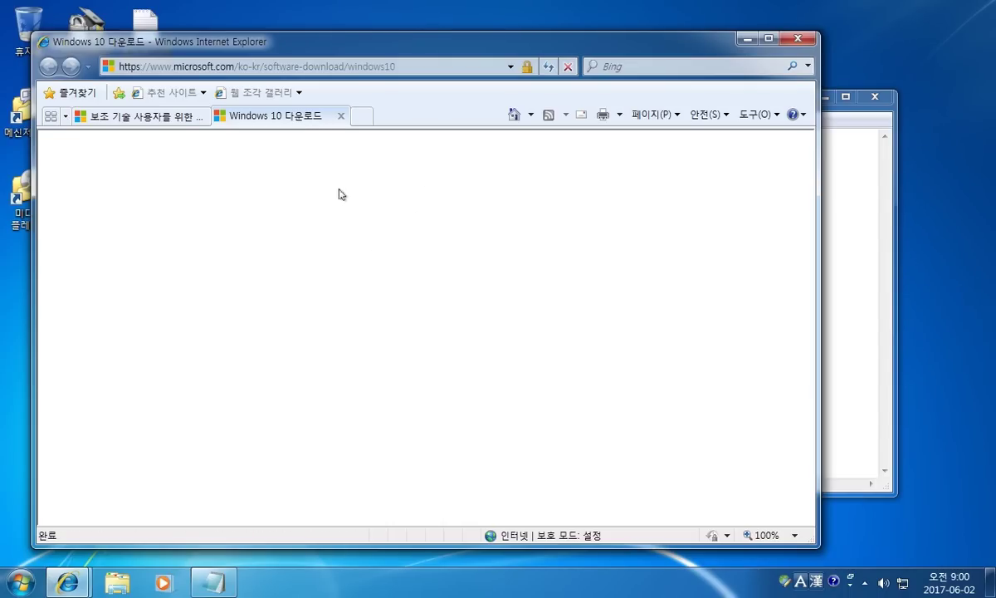
pyautogui.moveTo(441, 45); pyautogui.dragTo(449, 79)
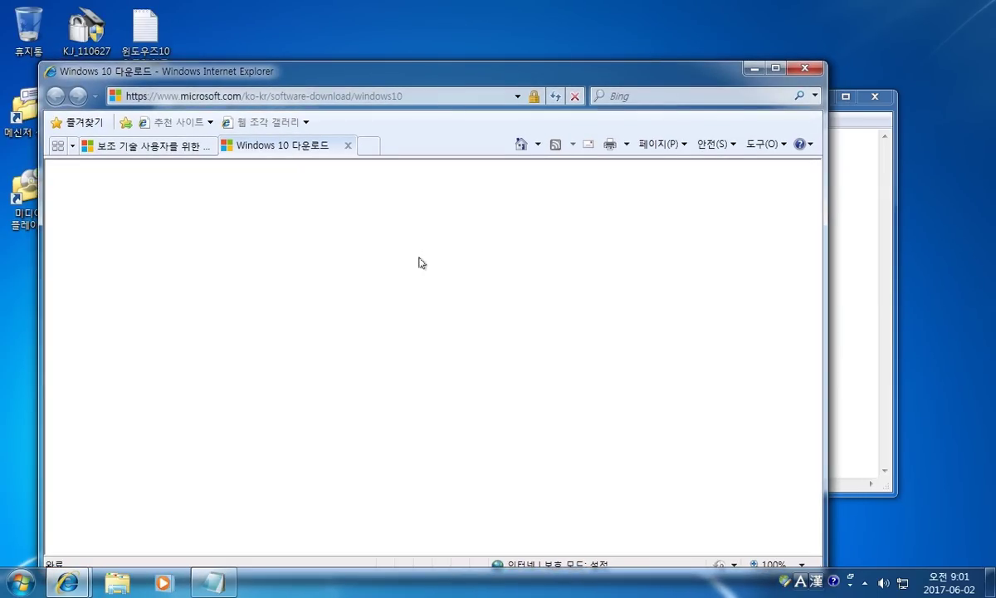
pyautogui.moveTo(417, 76); pyautogui.dragTo(409, 55)
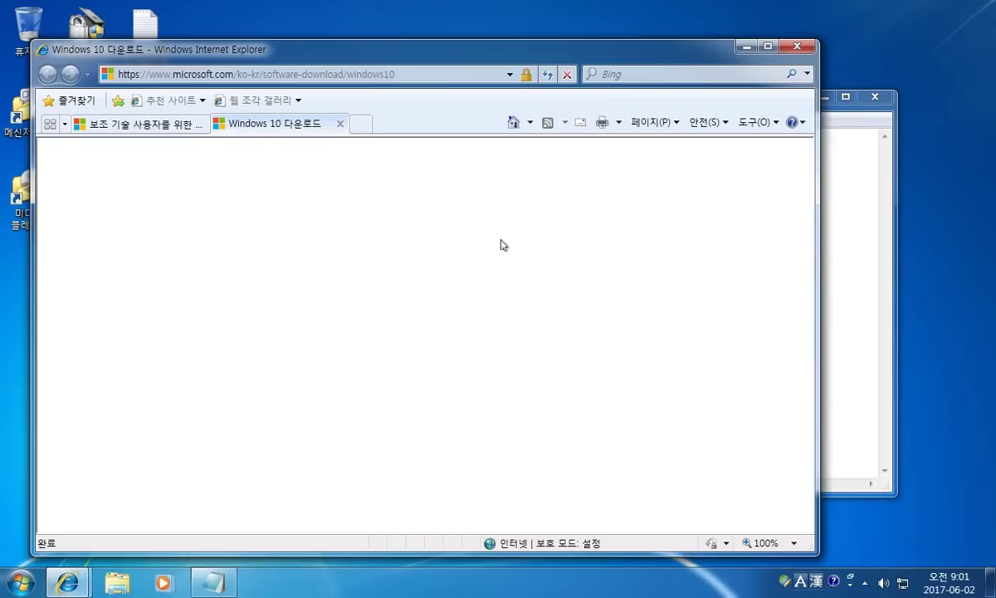
# - Open another browser tab and search for 크롬 directly from its address field
pyautogui.click(360, 124)
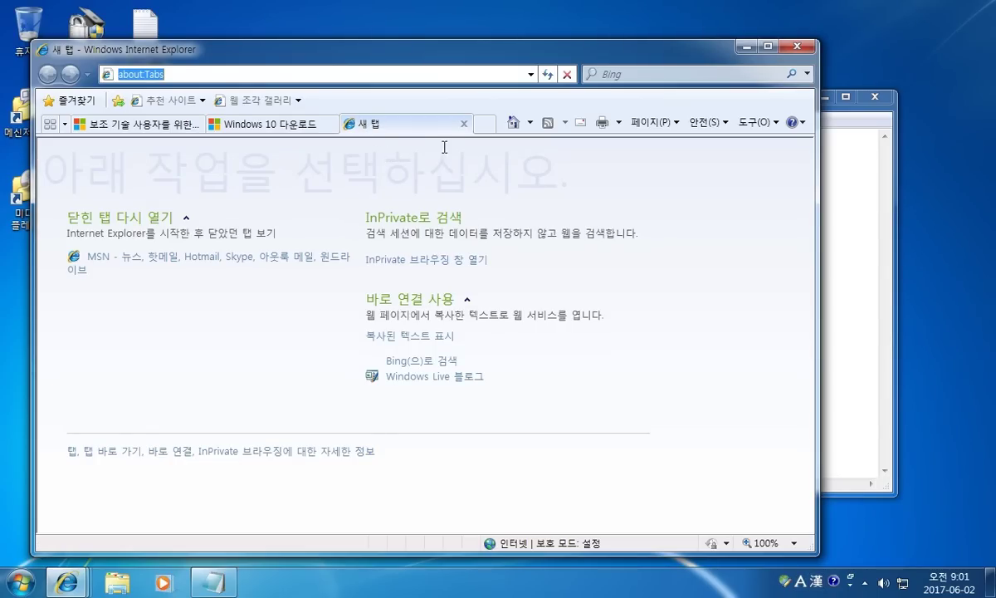
pyautogui.write('z')
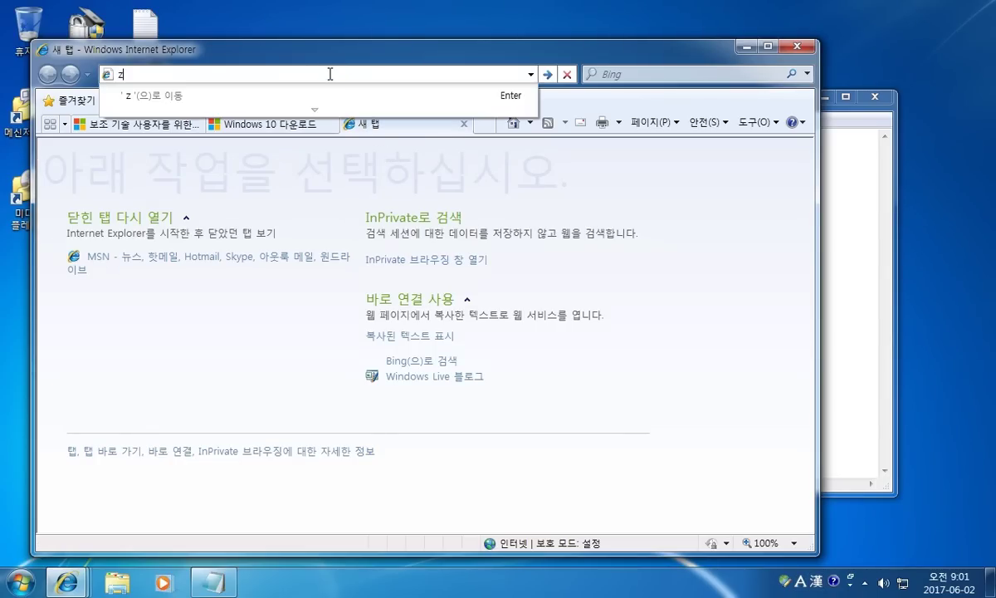
pyautogui.press('BackSpace')
pyautogui.press('Hangul')
pyautogui.write('크로')
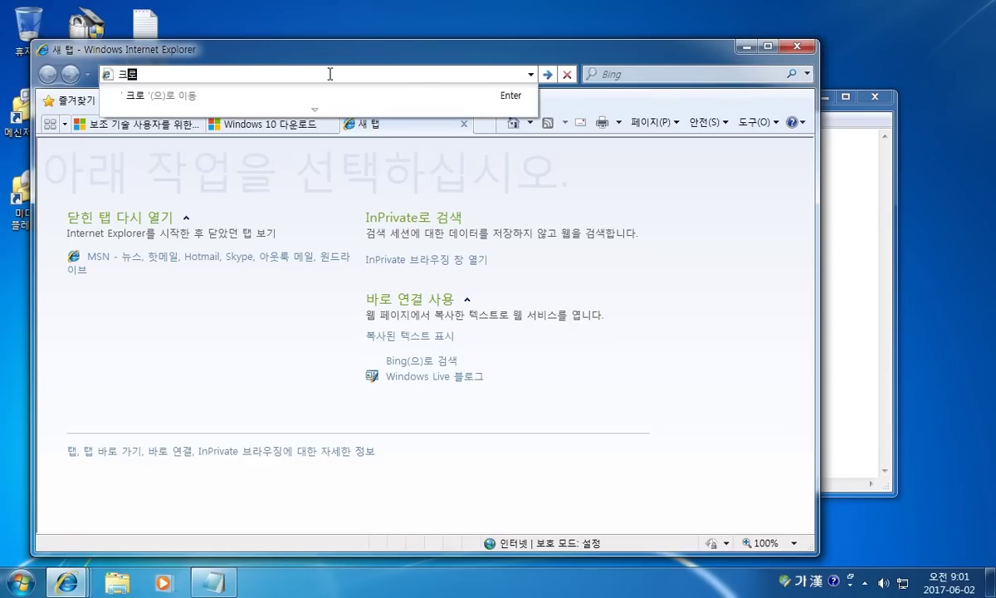
pyautogui.press('Return')
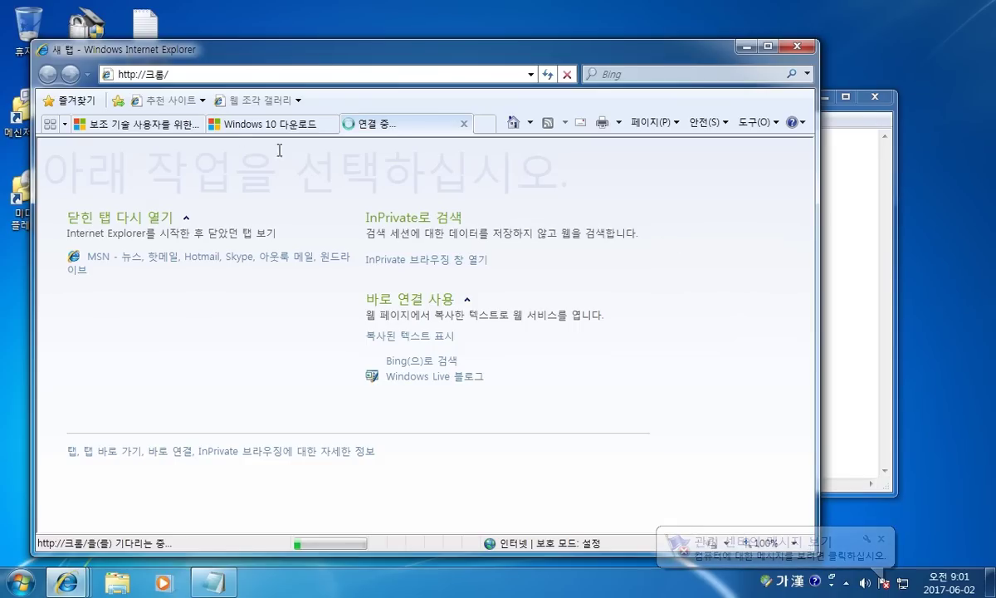
pyautogui.moveTo(170, 74); pyautogui.dragTo(114, 74)
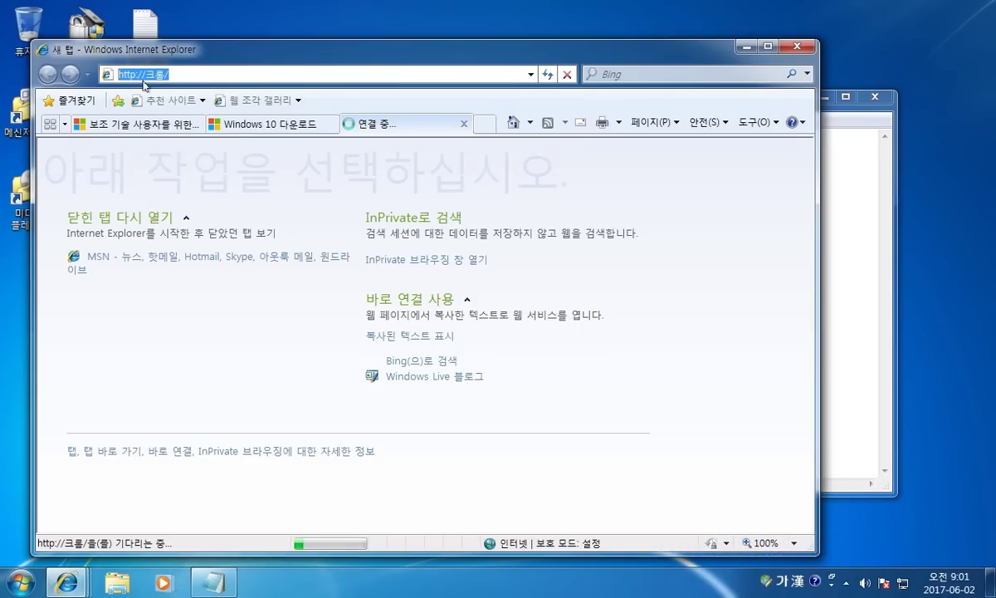
pyautogui.write('www.google')
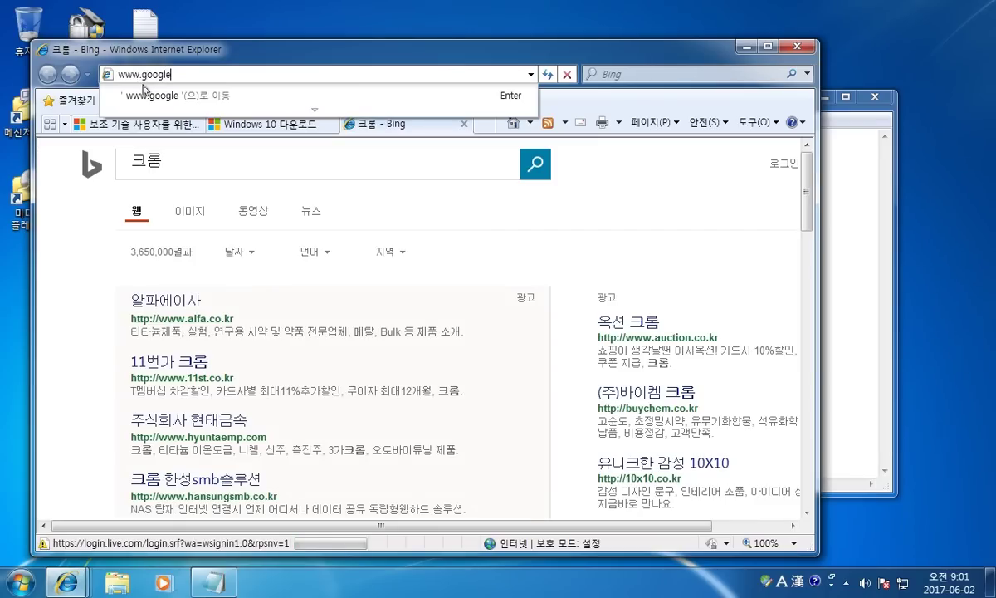
pyautogui.write('.com')
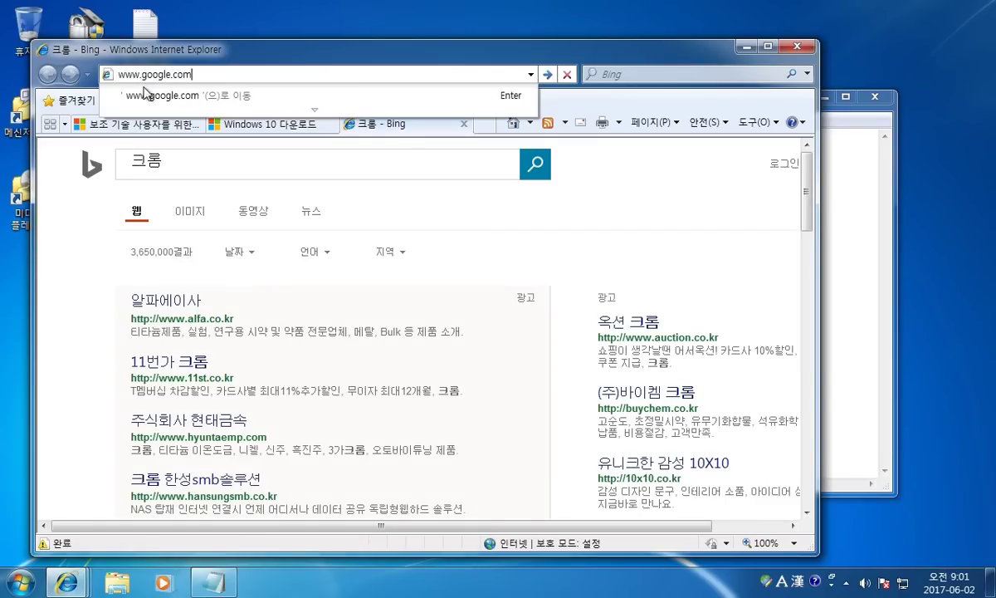
pyautogui.click(144, 94)
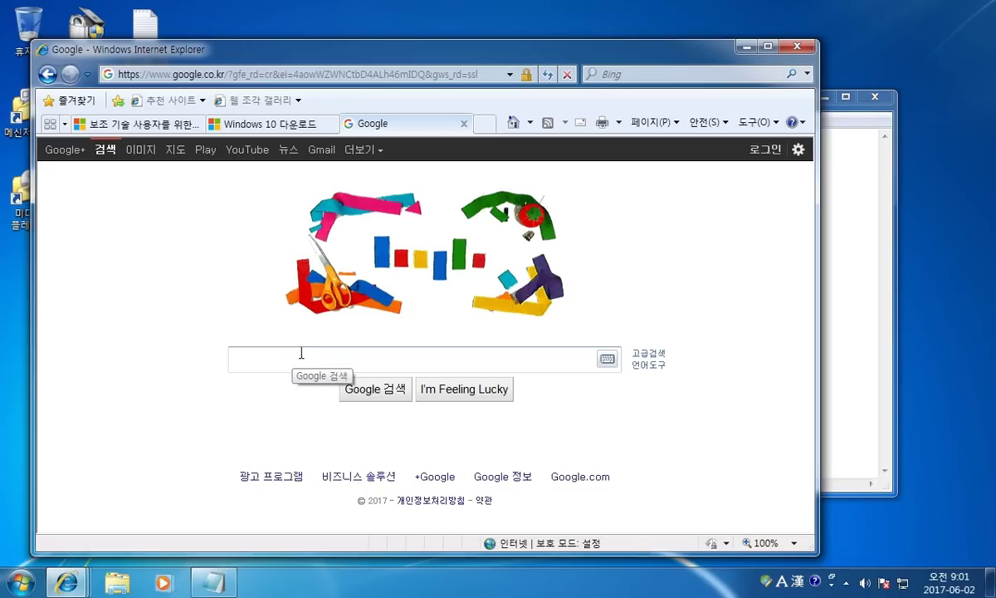
# - Search Google for 크롬 and open the 데스크톱용 Chrome result
pyautogui.write('크롬')
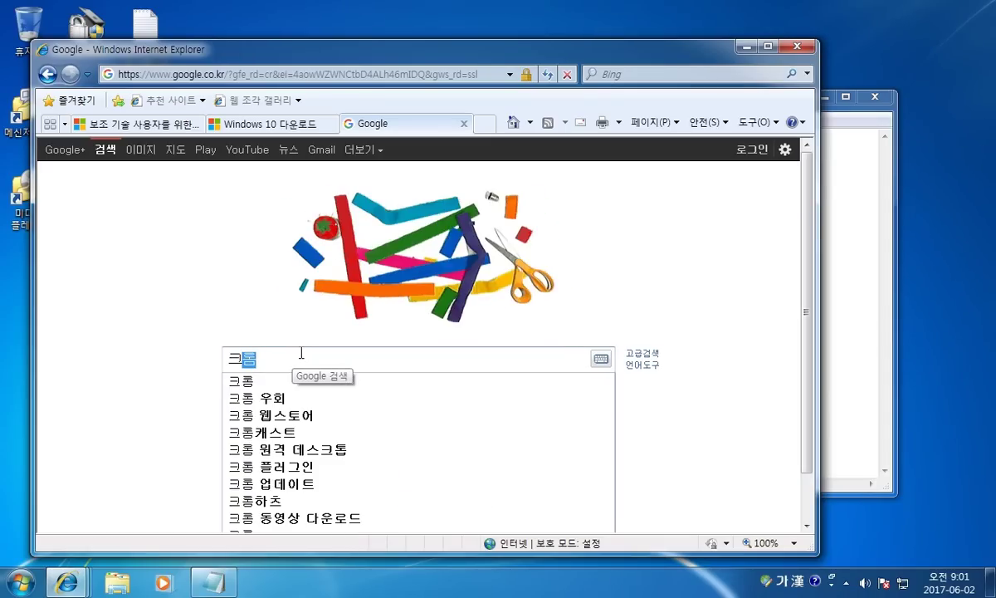
pyautogui.press('Return')
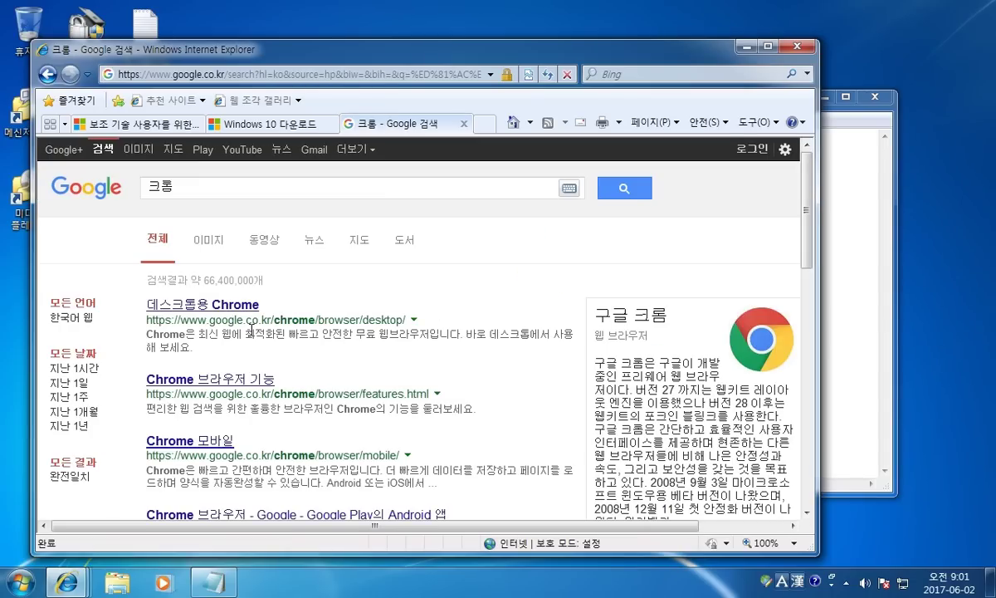
pyautogui.click(241, 306)
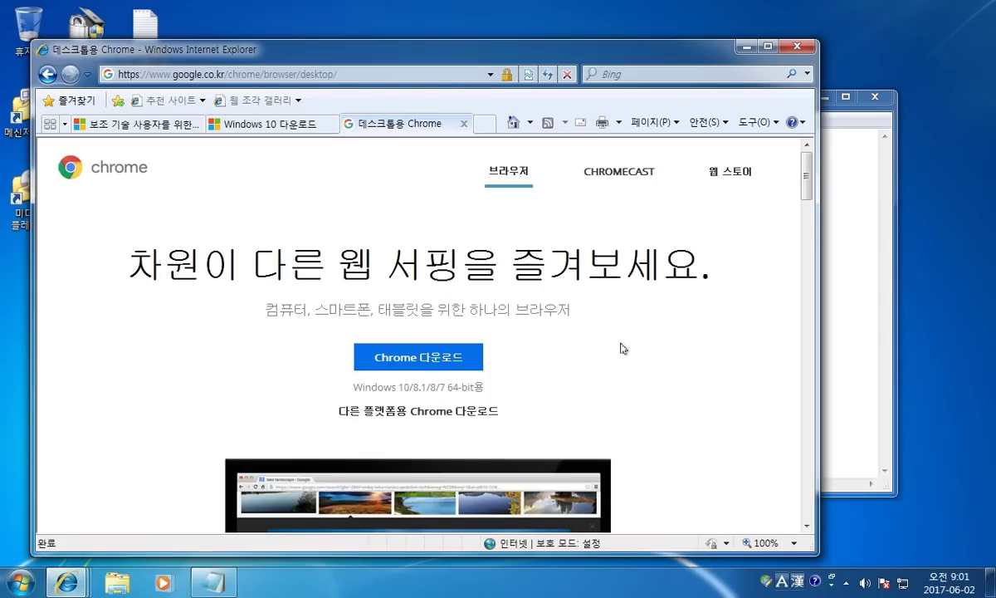
# - Download and install Chrome, agreeing to its terms of service and allowing the Google installer to change the computer
pyautogui.click(449, 355)
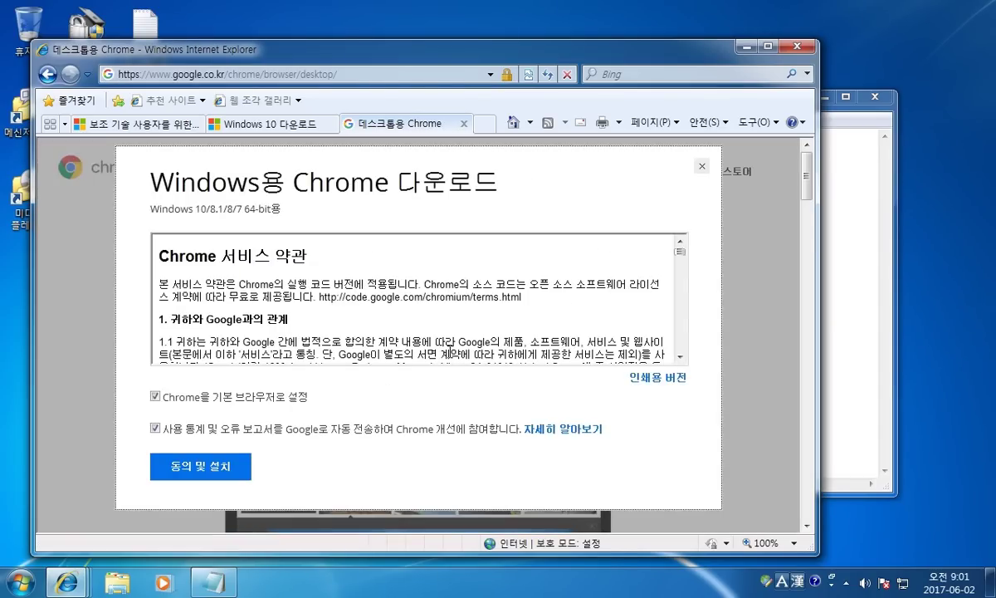
pyautogui.click(233, 463)
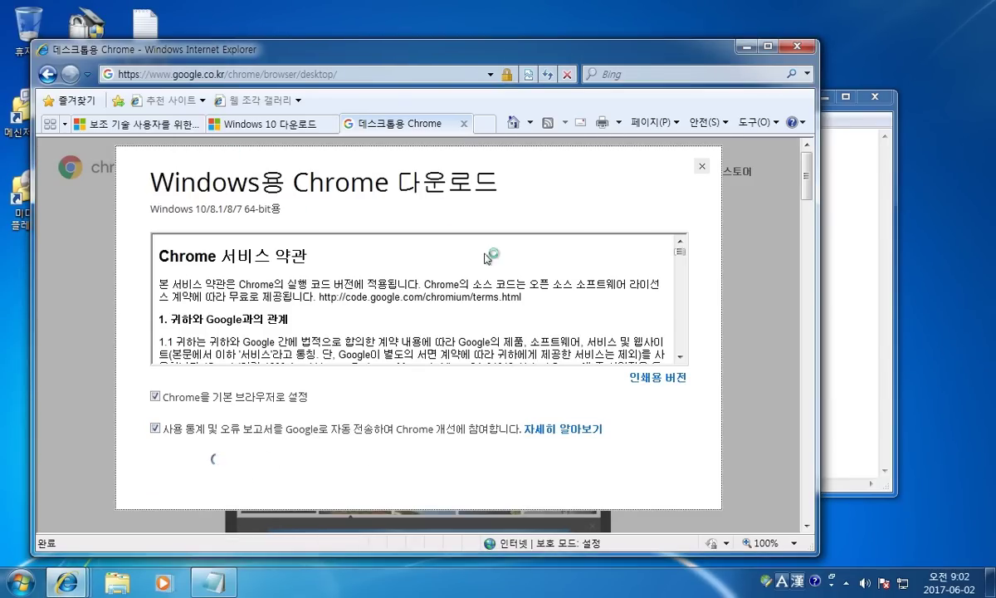
pyautogui.scroll(-1, 483, 370)
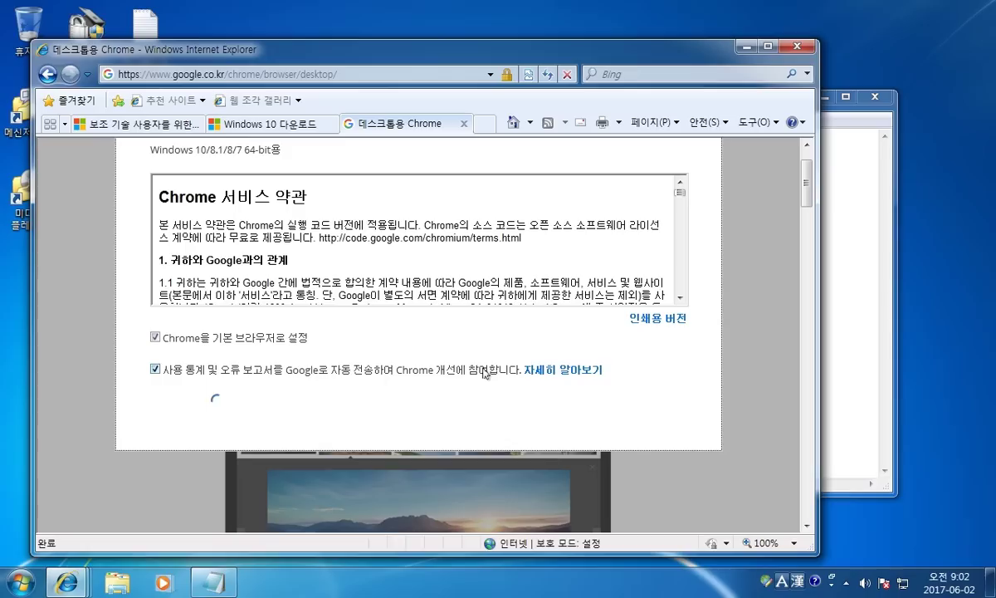
pyautogui.scroll(-1, 470, 383)
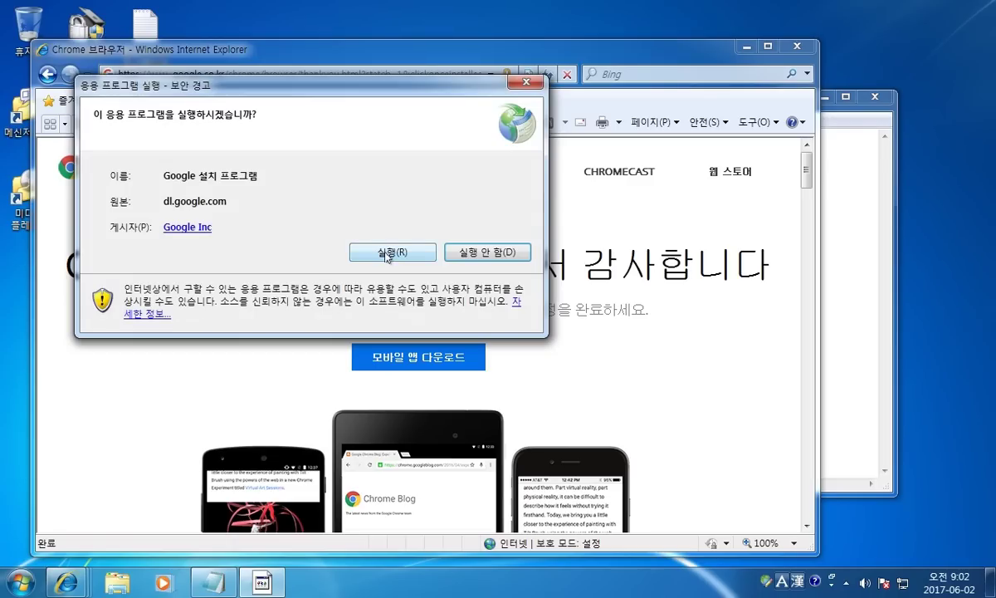
pyautogui.click(374, 247)
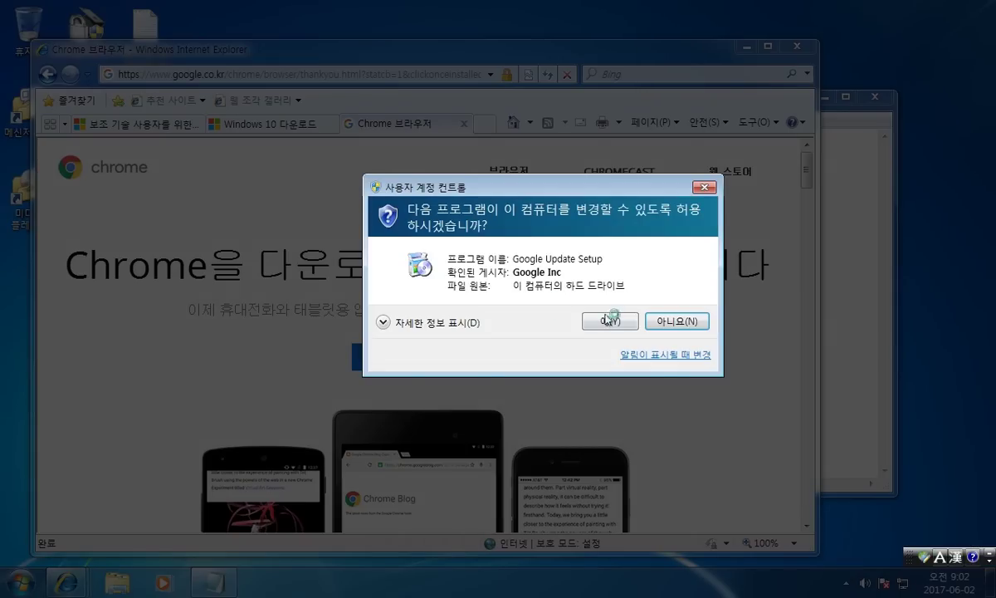
pyautogui.click(608, 317)
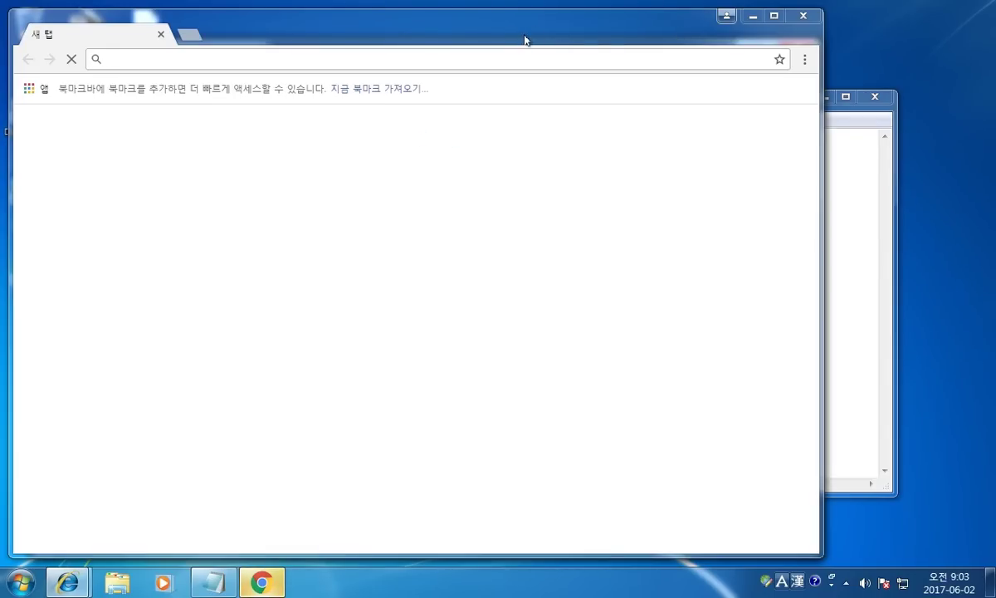
# - Move the Chrome window aside and copy the address of the Windows 10 download page from Internet Explorer
pyautogui.moveTo(443, 35); pyautogui.dragTo(549, 51)
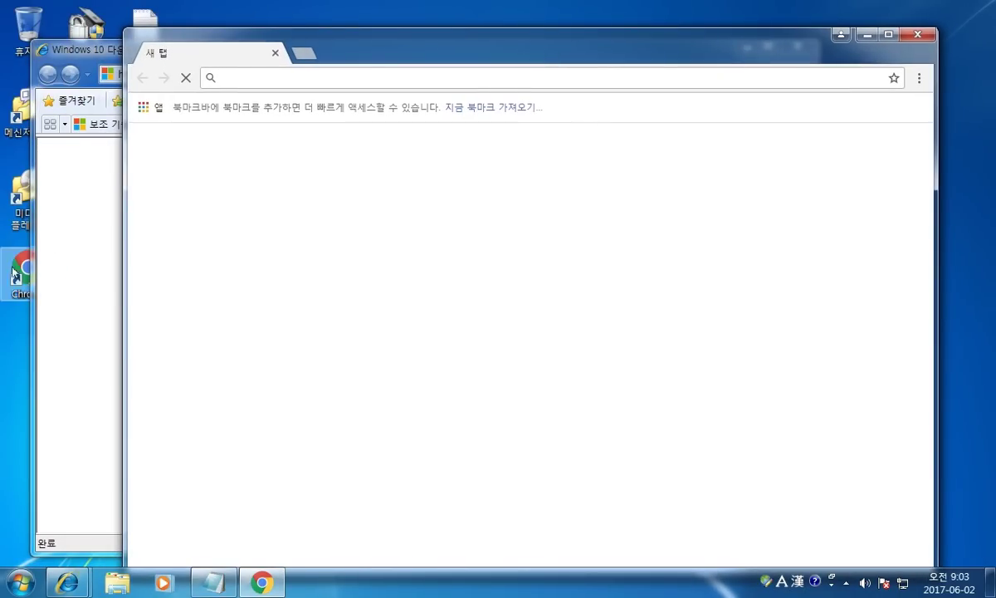
pyautogui.click(64, 268)
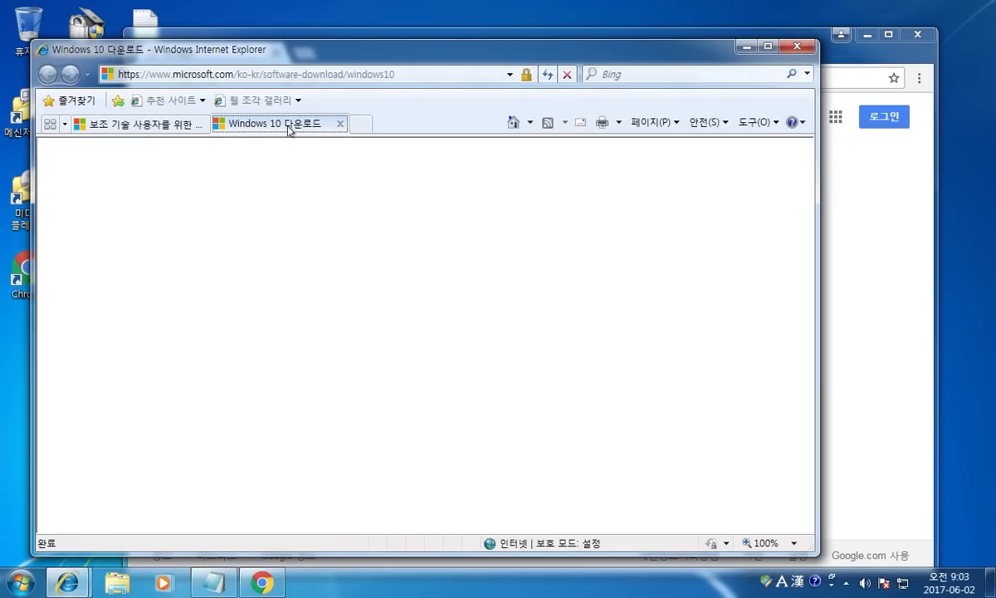
pyautogui.click(890, 224)
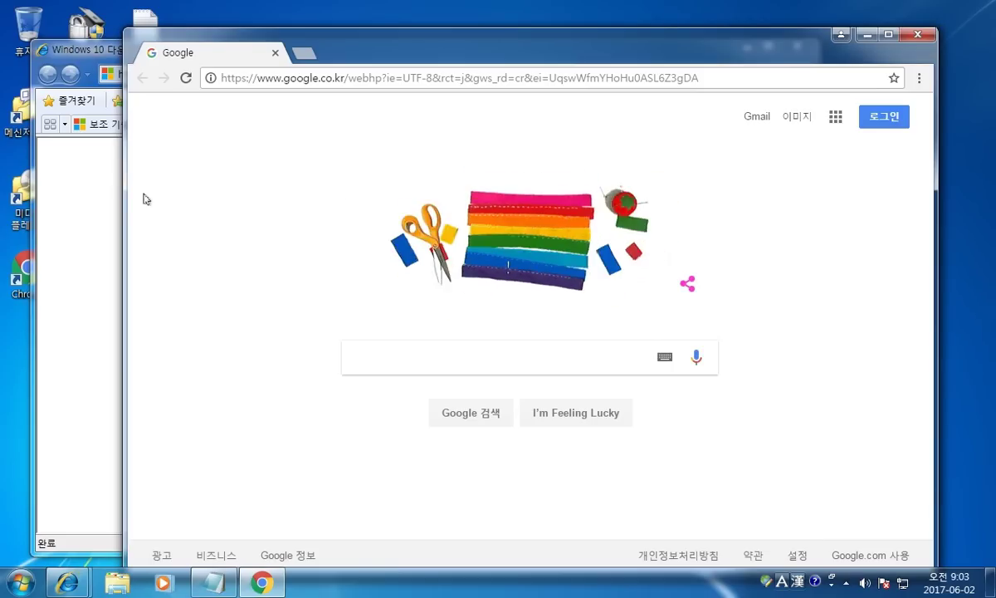
pyautogui.click(86, 193)
pyautogui.click(285, 74)
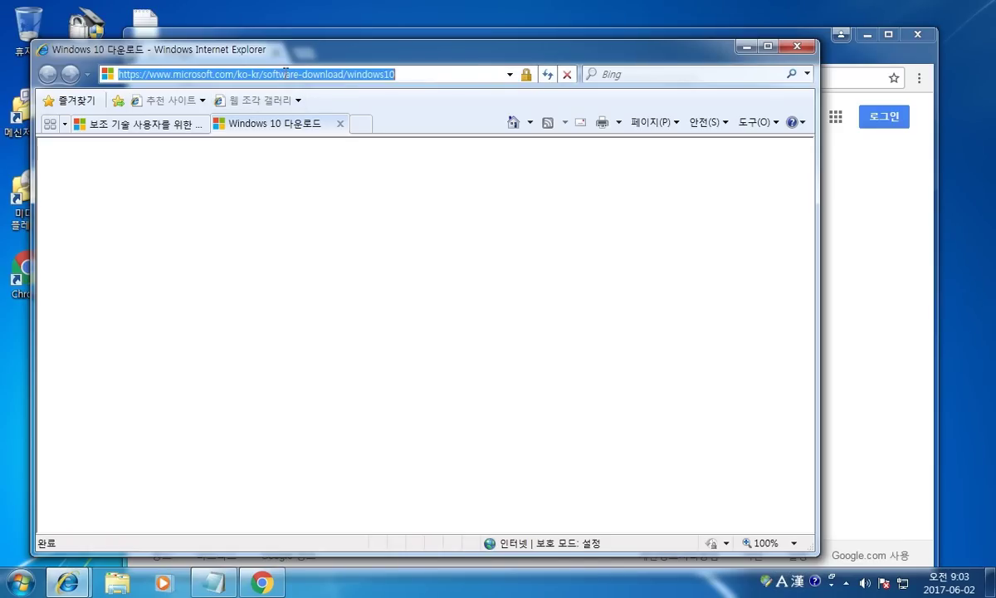
pyautogui.rightClick(285, 74)
pyautogui.click(320, 122)
pyautogui.click(897, 251)
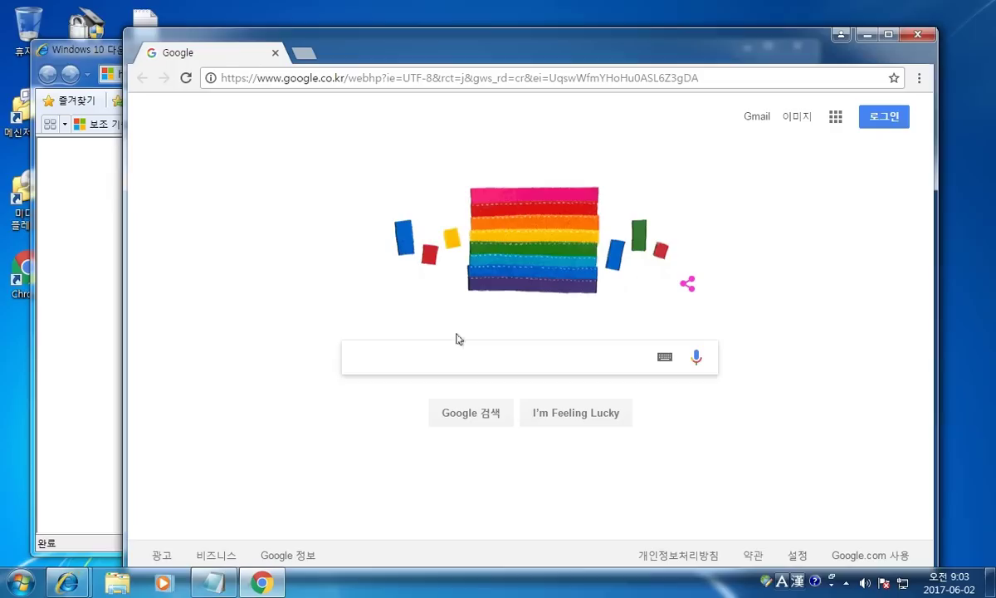
pyautogui.click(410, 77)
pyautogui.rightClick(410, 78)
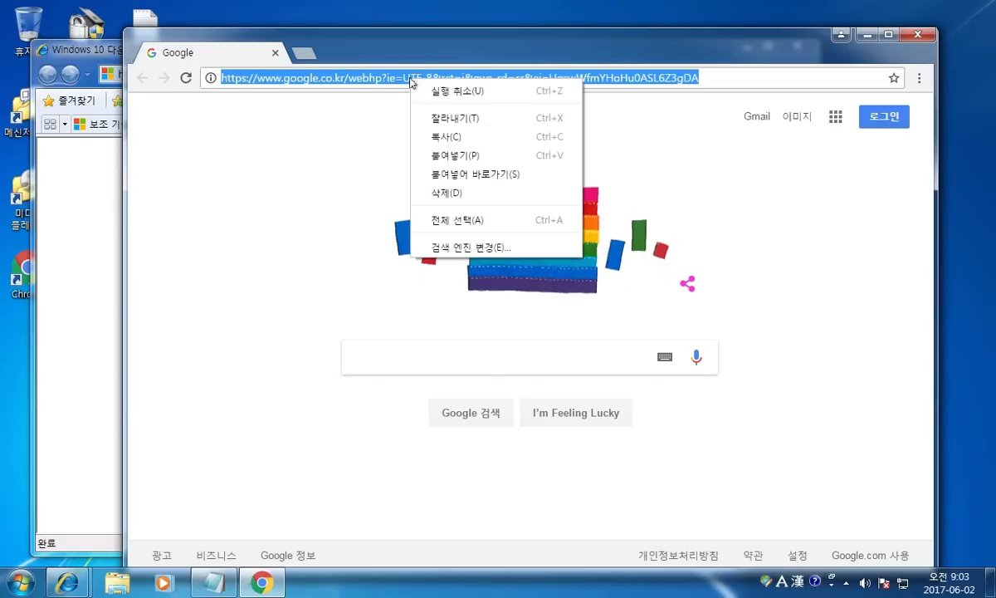
pyautogui.click(456, 157)
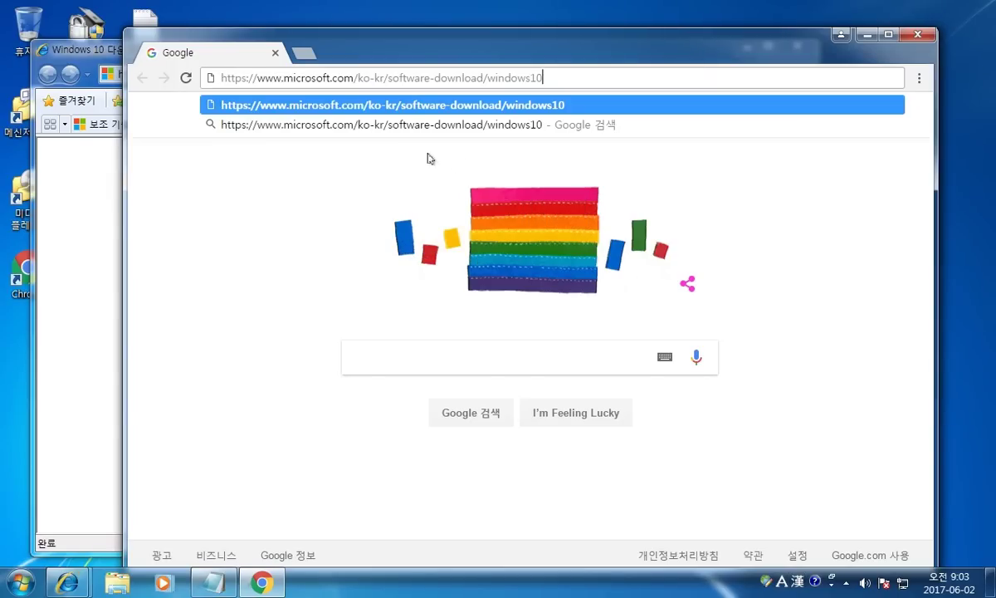
pyautogui.click(493, 105)
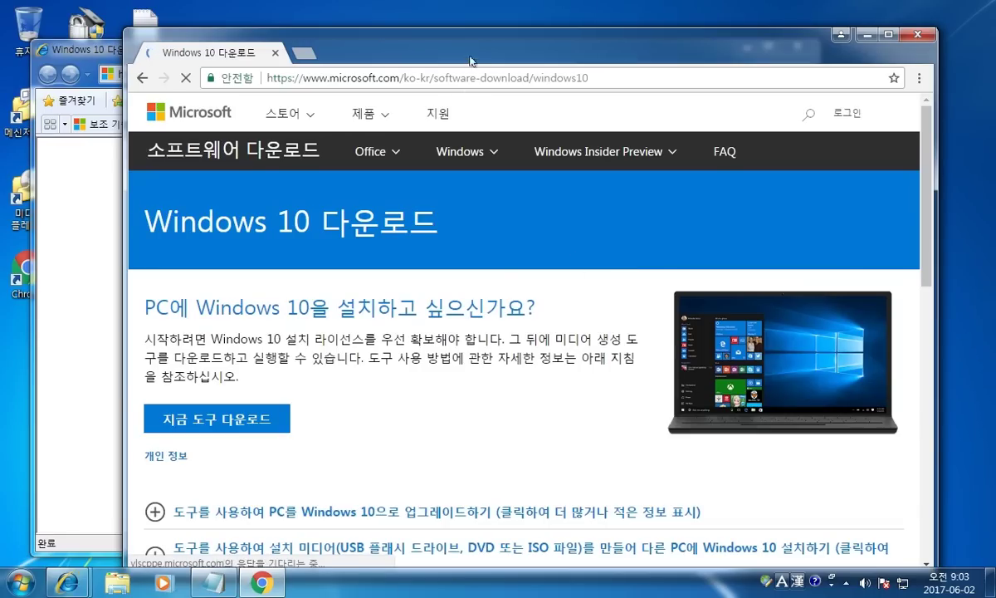
# - Compare how Internet Explorer and Chrome display the Windows 10 download page, and check Internet Explorer's accessibility upgrade page
pyautogui.moveTo(425, 26); pyautogui.dragTo(509, 98)
pyautogui.click(135, 269)
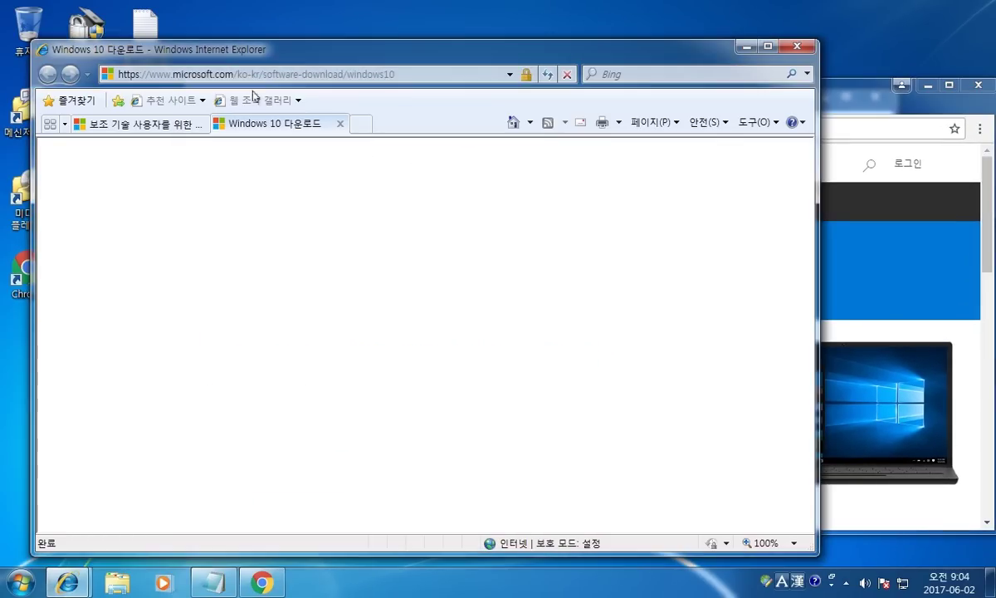
pyautogui.click(253, 75)
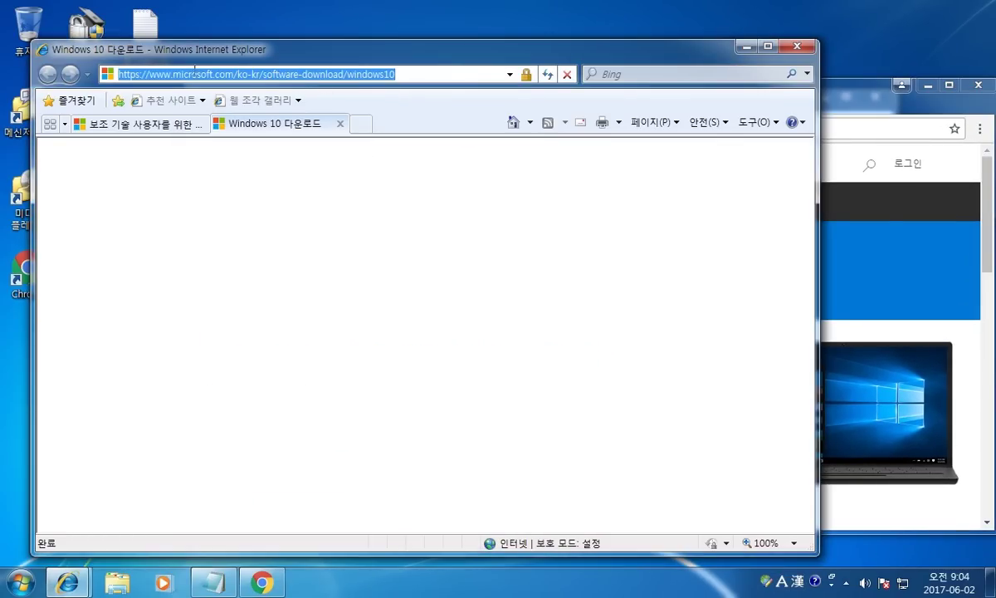
pyautogui.click(868, 102)
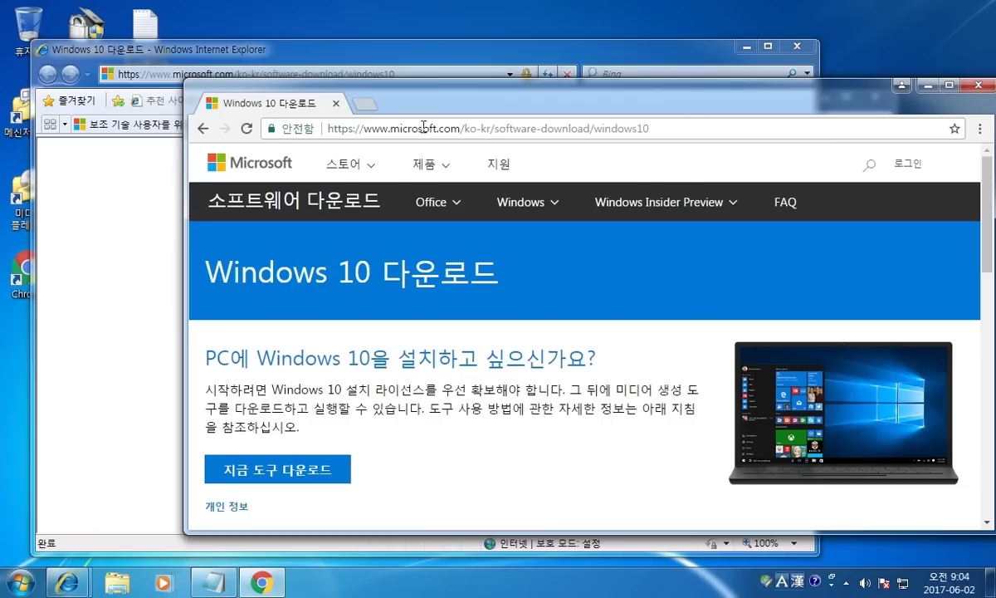
pyautogui.click(382, 128)
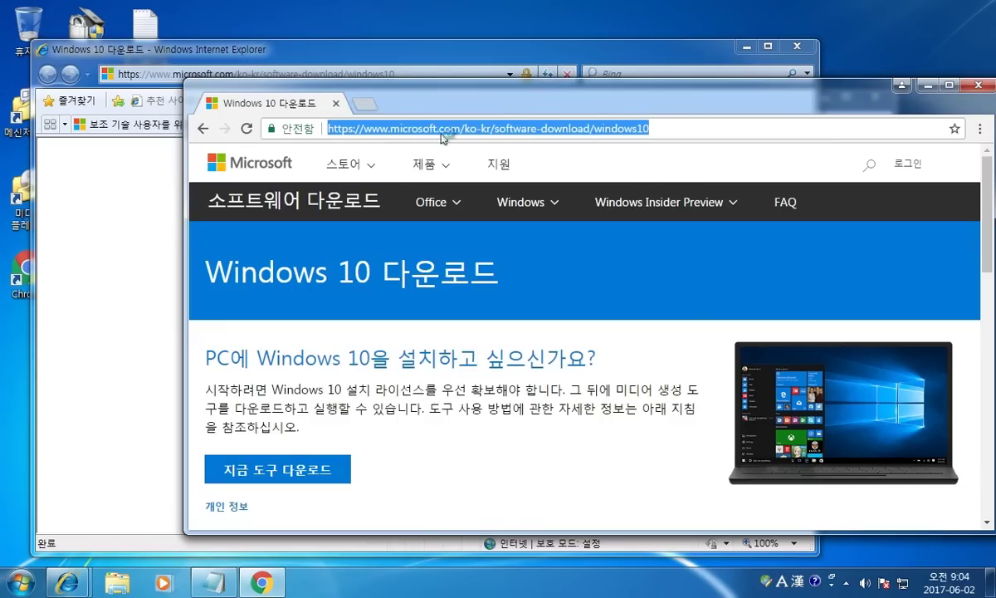
pyautogui.click(133, 269)
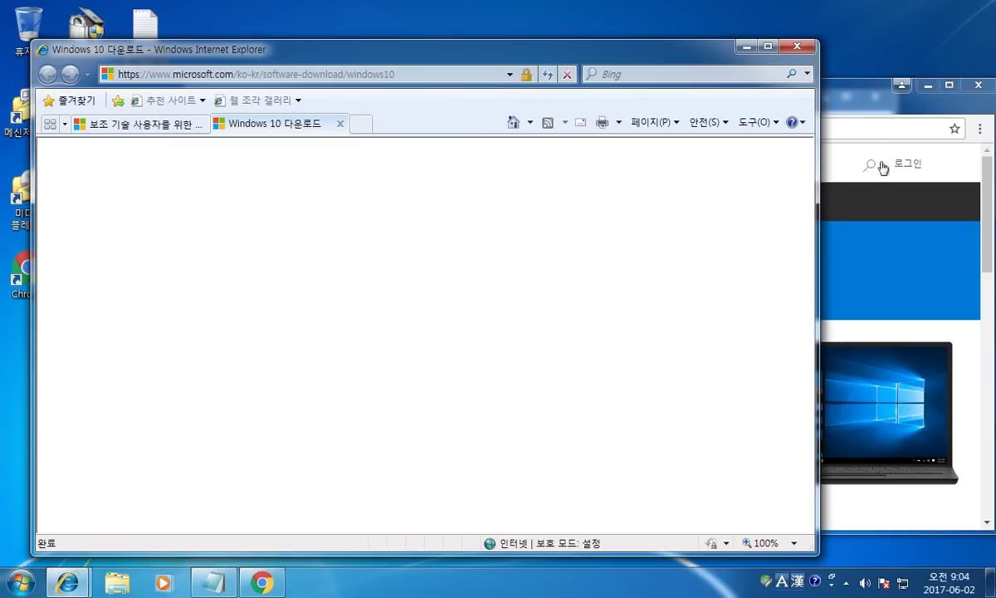
pyautogui.click(863, 106)
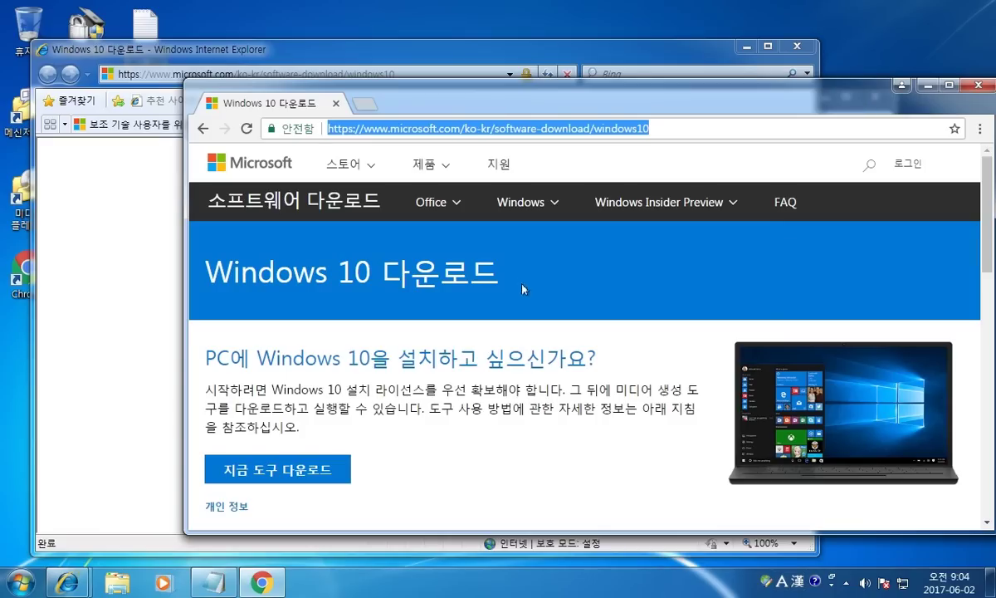
pyautogui.click(122, 271)
pyautogui.click(178, 125)
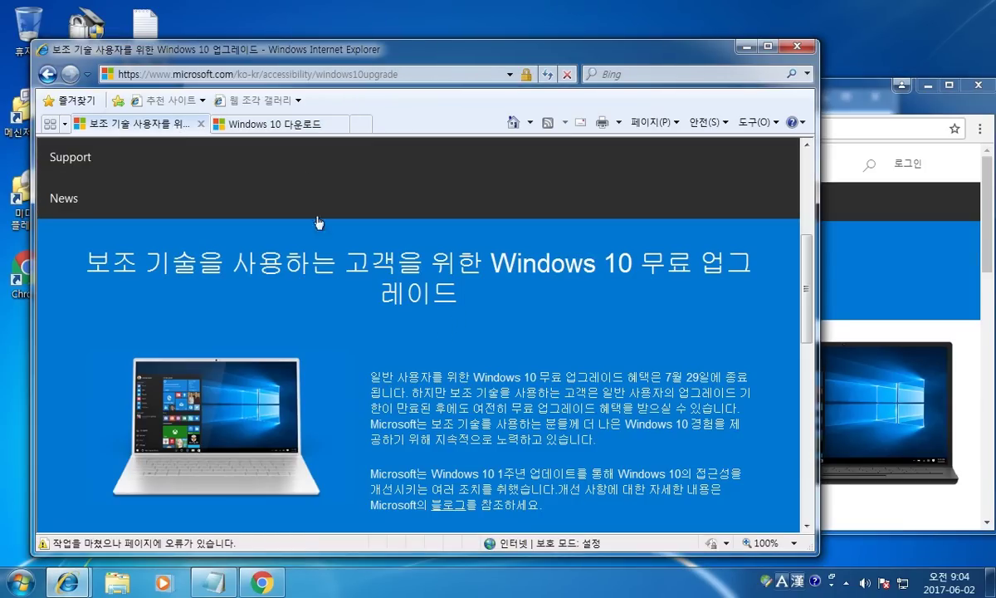
pyautogui.click(286, 123)
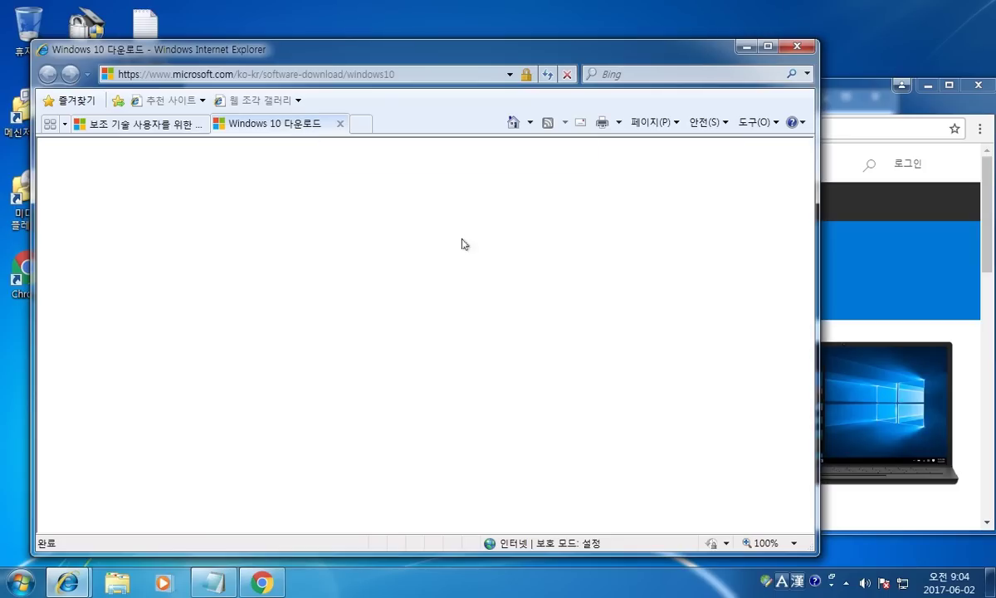
pyautogui.click(826, 104)
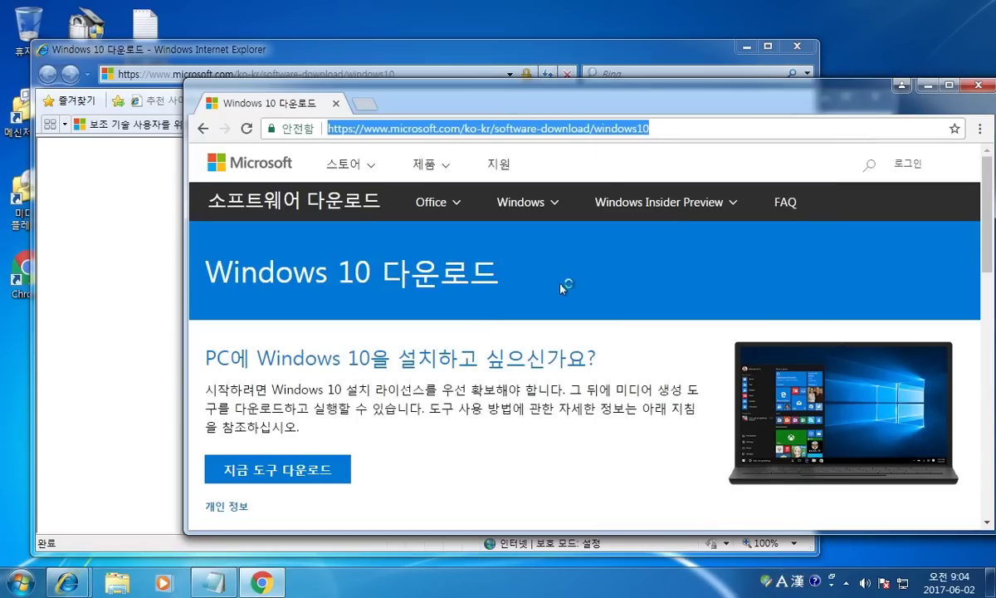
# - Review the Windows 10 download page in Chrome and download the media creation tool with 지금 도구 다운로드
pyautogui.scroll(-5, 564, 285)
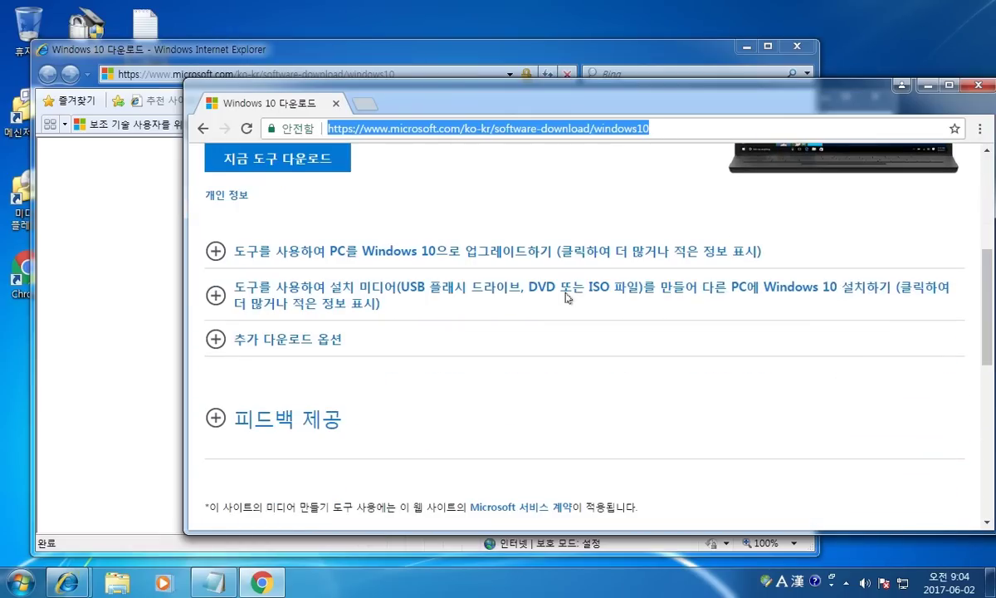
pyautogui.scroll(-2, 569, 299)
pyautogui.scroll(2, 573, 307)
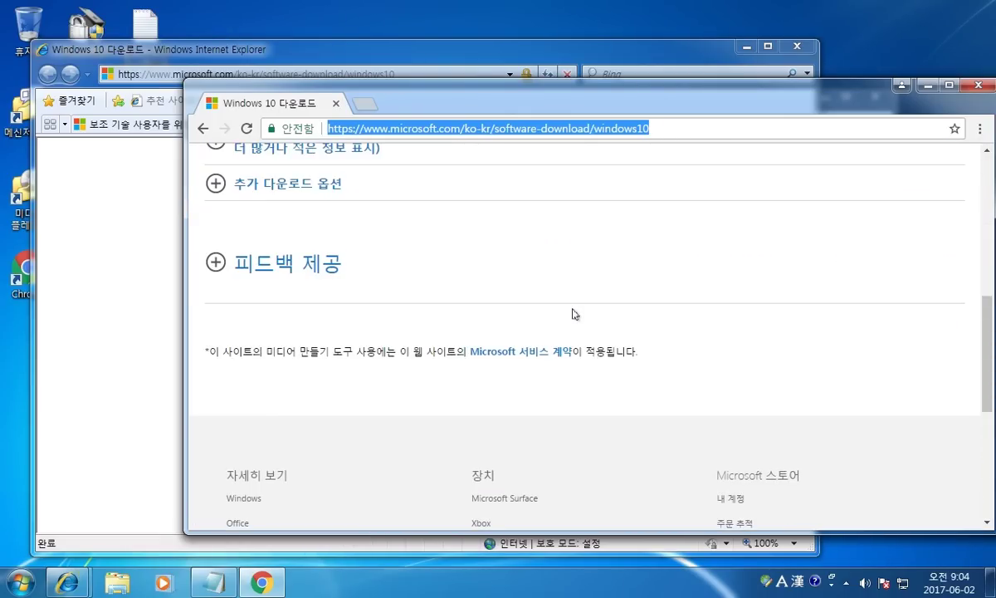
pyautogui.scroll(1, 579, 314)
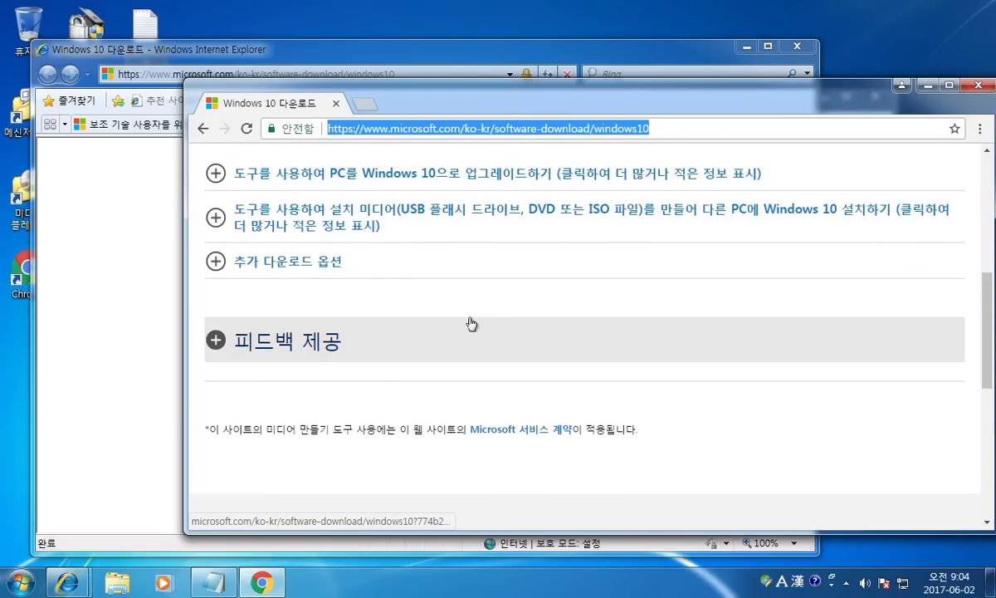
pyautogui.scroll(2, 406, 301)
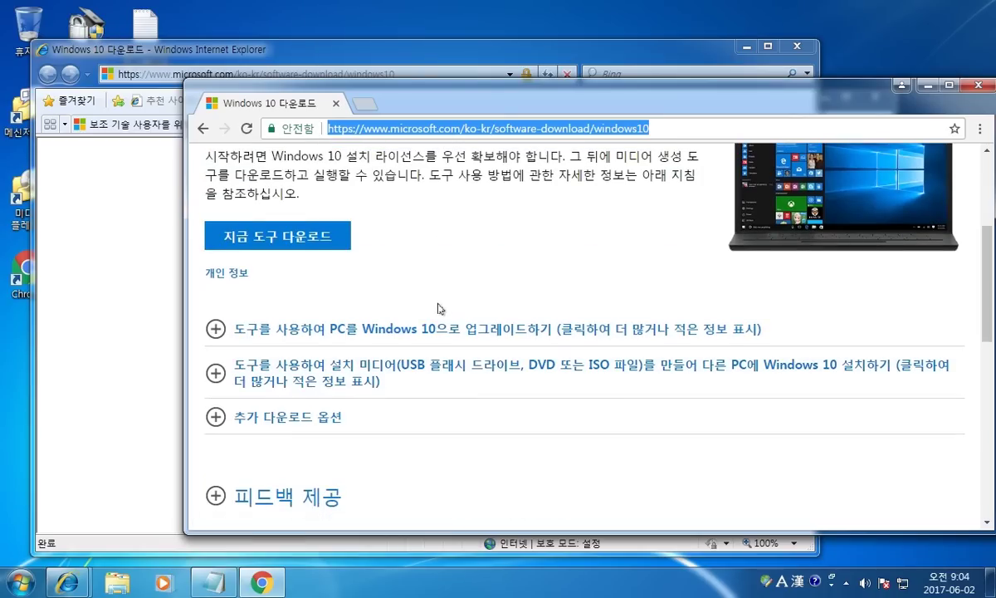
pyautogui.scroll(2, 444, 307)
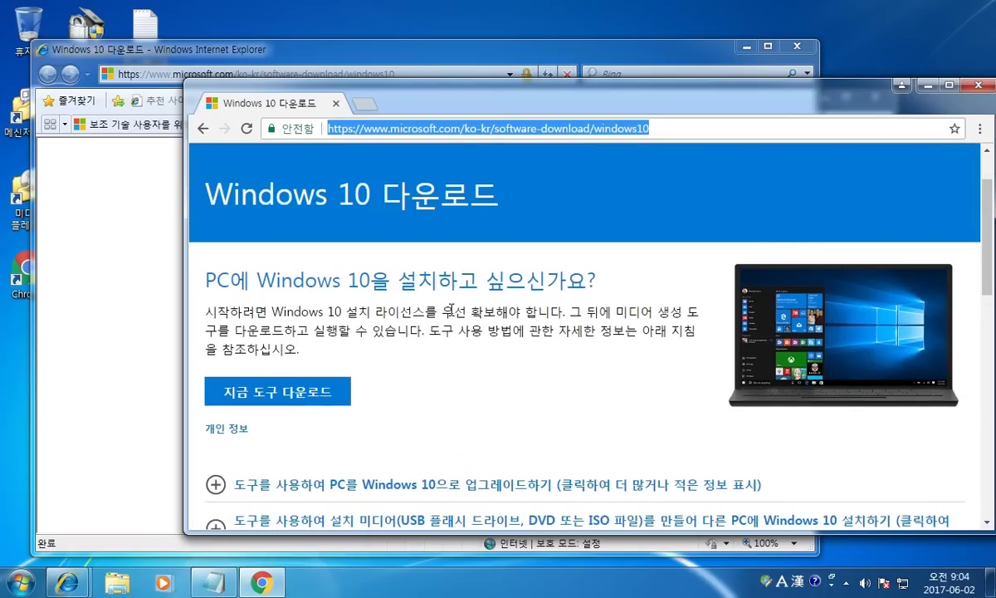
pyautogui.scroll(-1, 459, 316)
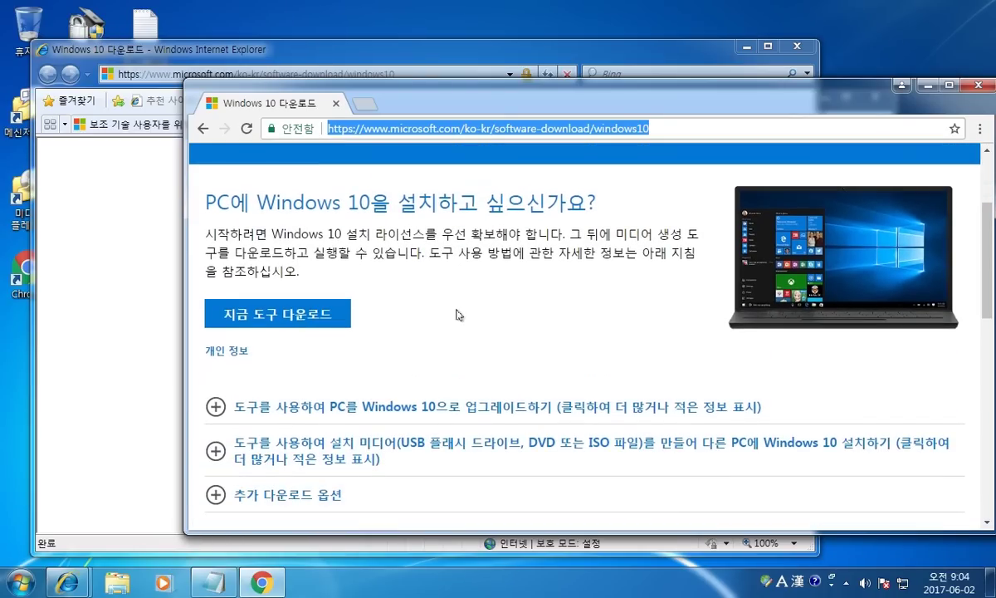
pyautogui.click(292, 324)
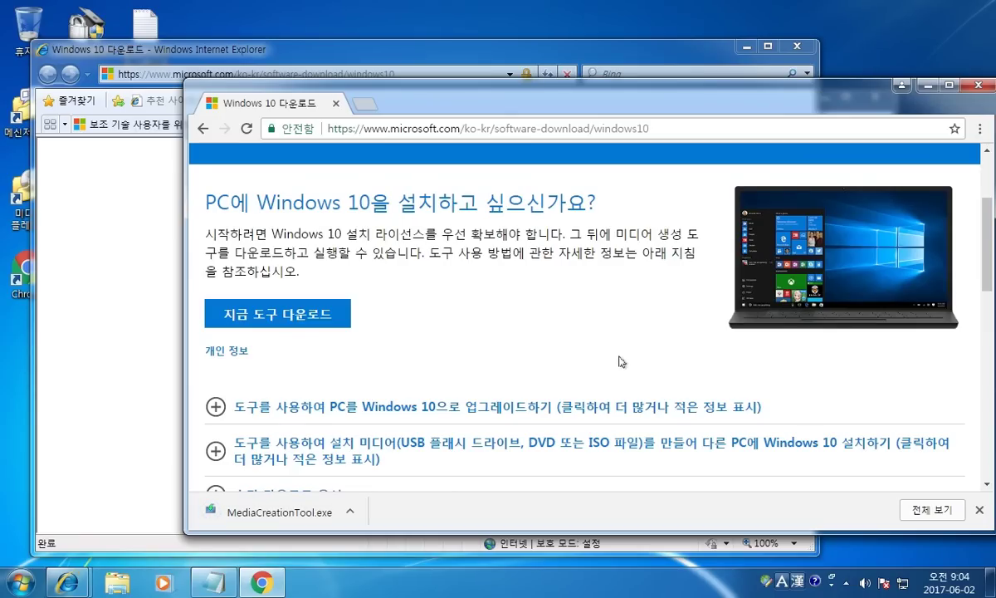
# - Show the downloaded MediaCreationTool.exe in its folder and cut the file
pyautogui.click(936, 516)
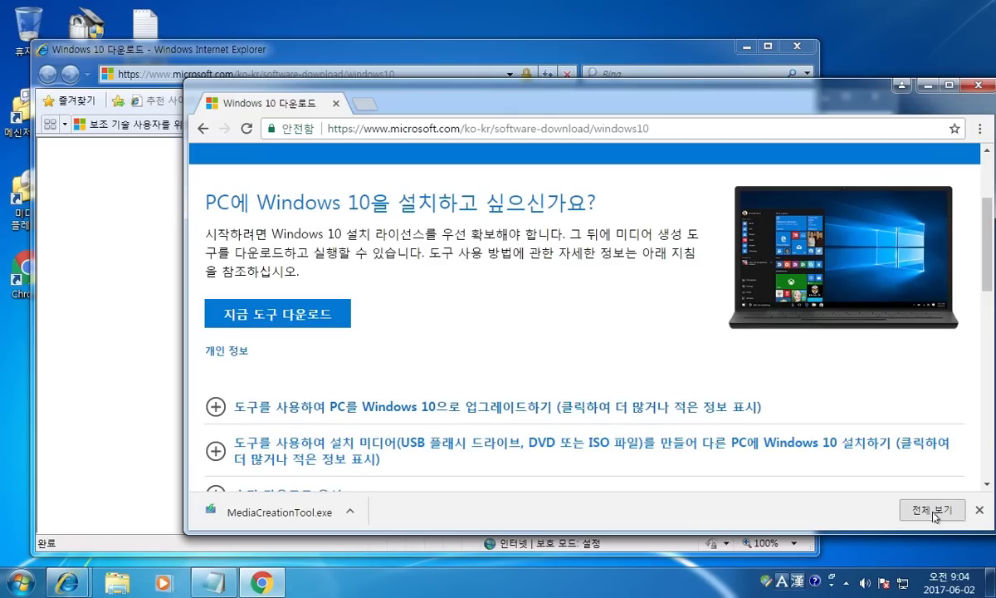
pyautogui.click(351, 513)
pyautogui.click(399, 459)
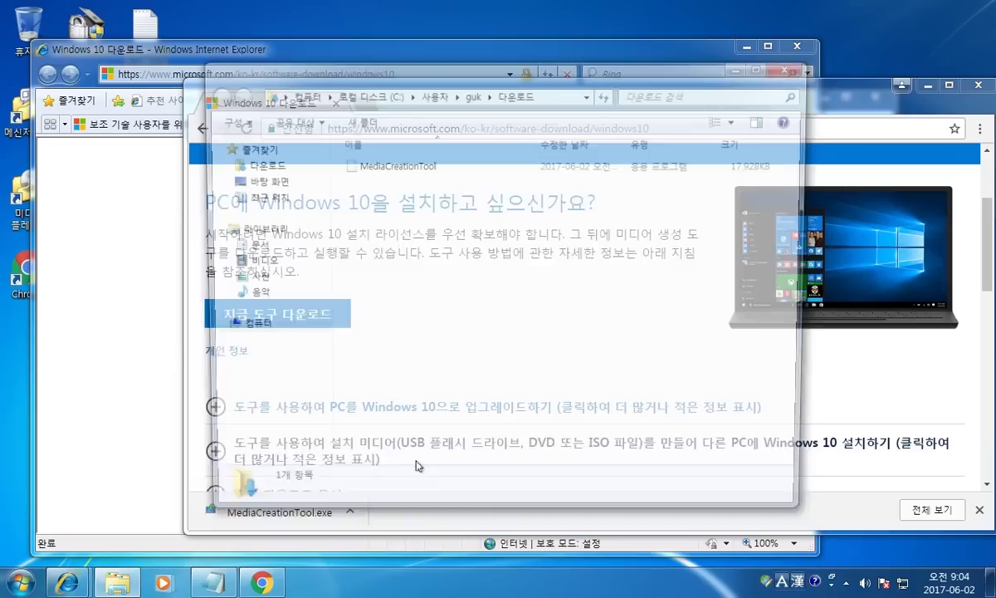
pyautogui.rightClick(465, 166)
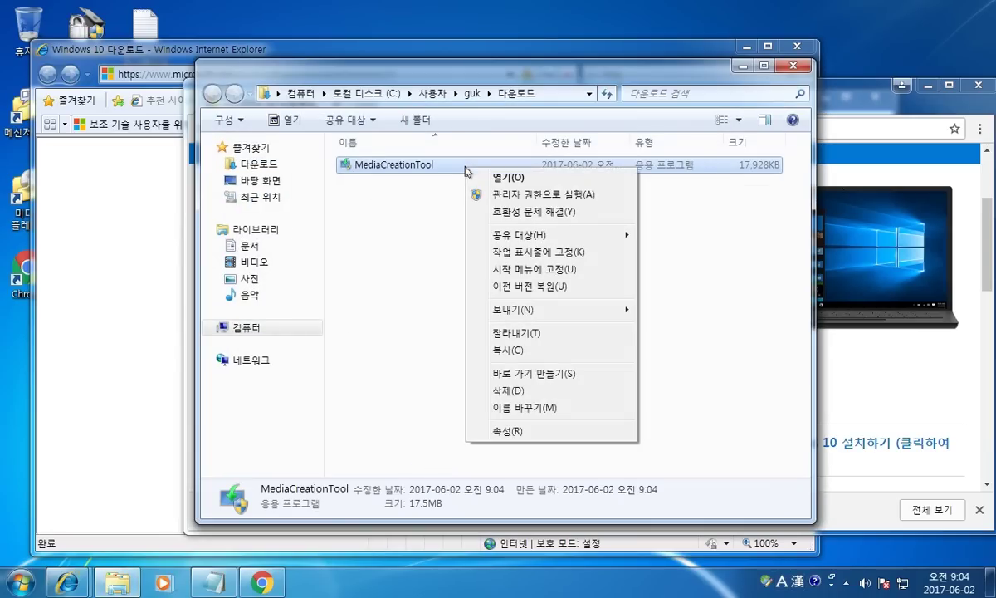
pyautogui.click(544, 334)
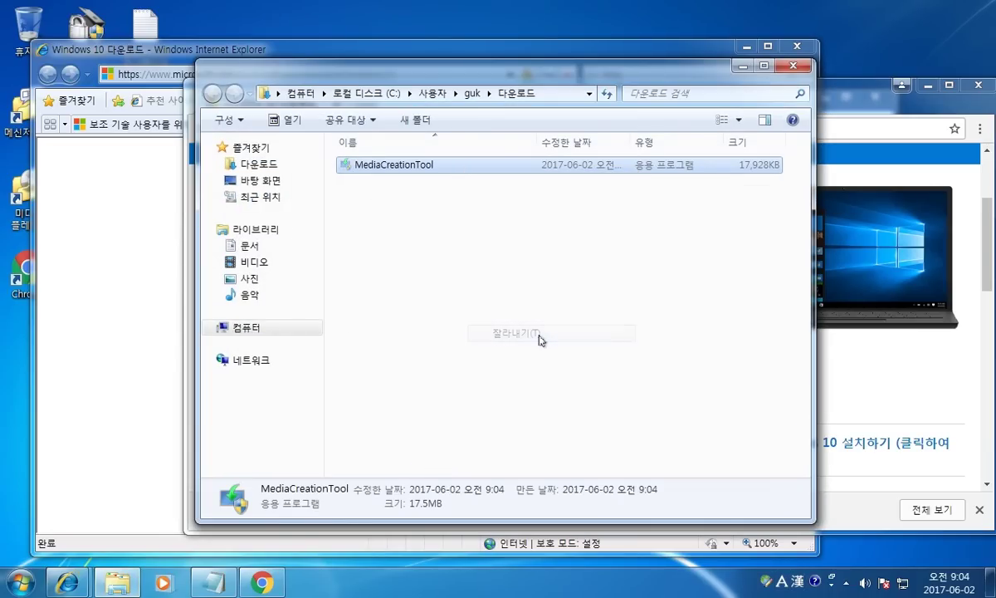
# - Minimize the download folder, move Internet Explorer clear of the icons and paste the MediaCreationTool file onto the desktop
pyautogui.click(743, 65)
pyautogui.moveTo(290, 48)
pyautogui.mouseDown()
pyautogui.moveTo(335, 68)
pyautogui.moveTo(280, 59)
pyautogui.mouseUp()
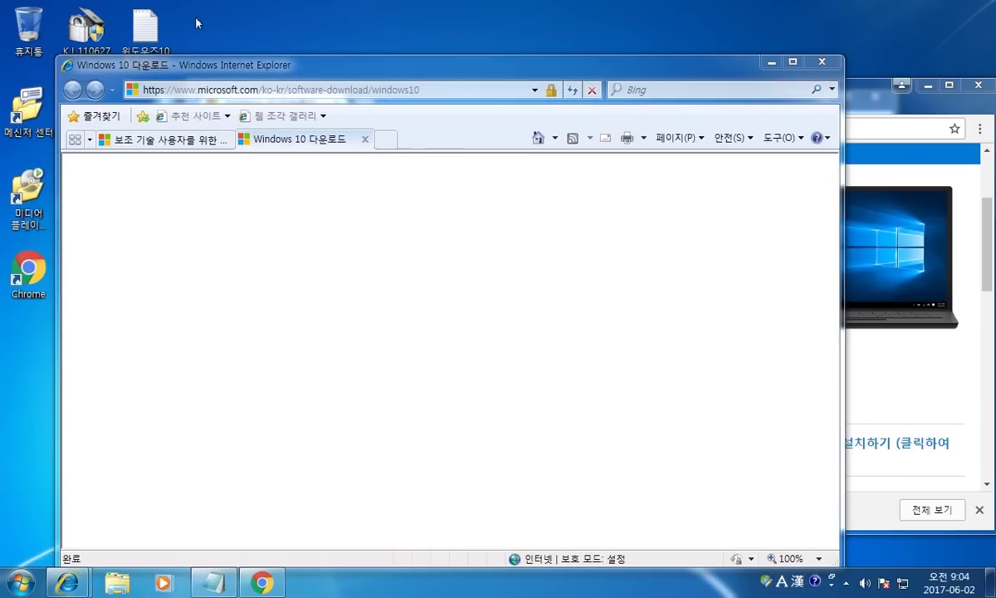
pyautogui.moveTo(220, 62); pyautogui.dragTo(281, 64)
pyautogui.rightClick(76, 96)
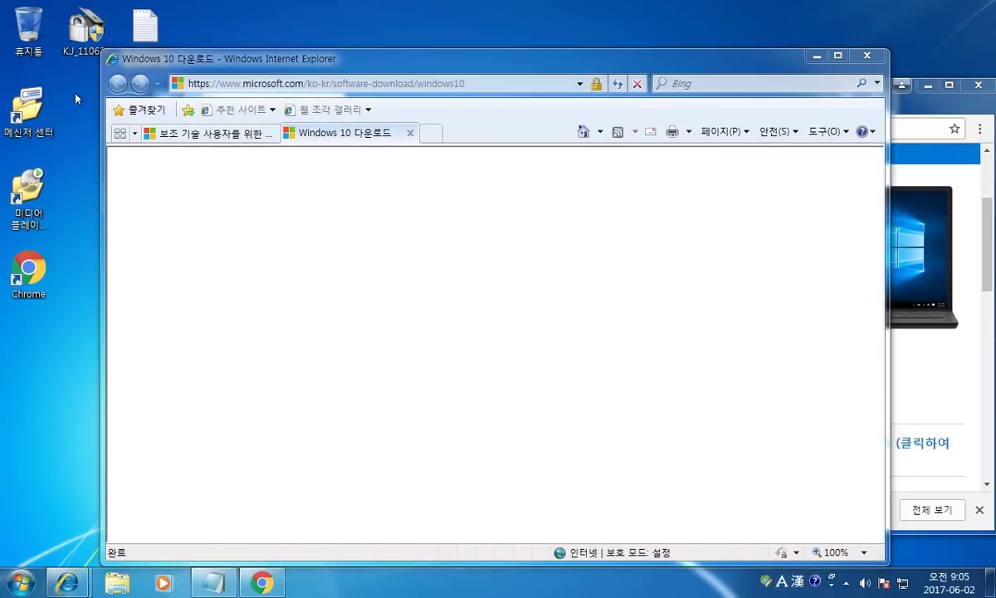
pyautogui.click(116, 162)
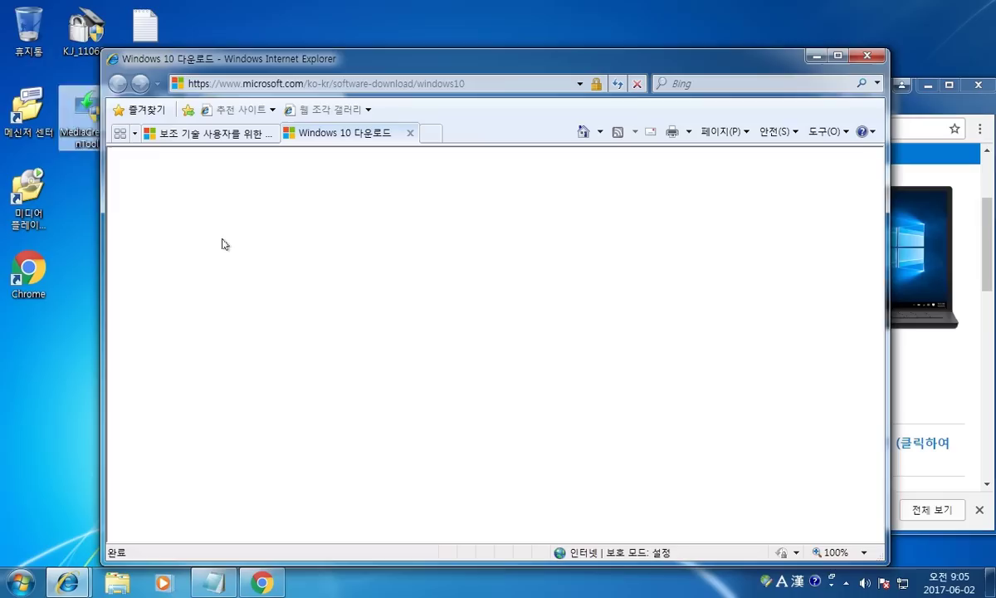
# - Move Internet Explorer clear of the desktop icons, run MediaCreationTool from the desktop and allow it to make changes to the computer
pyautogui.moveTo(282, 61); pyautogui.dragTo(309, 58)
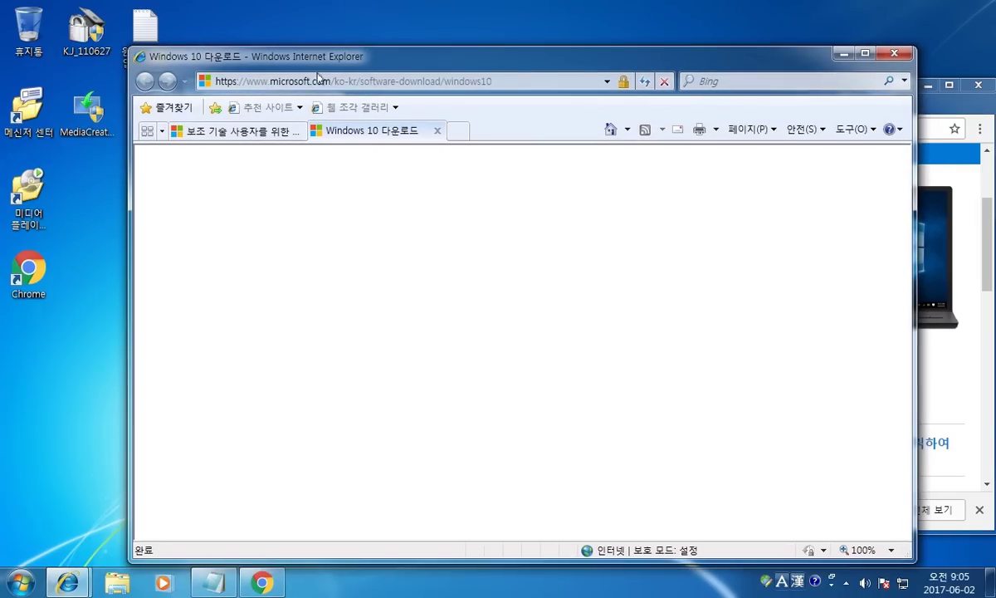
pyautogui.click(921, 380)
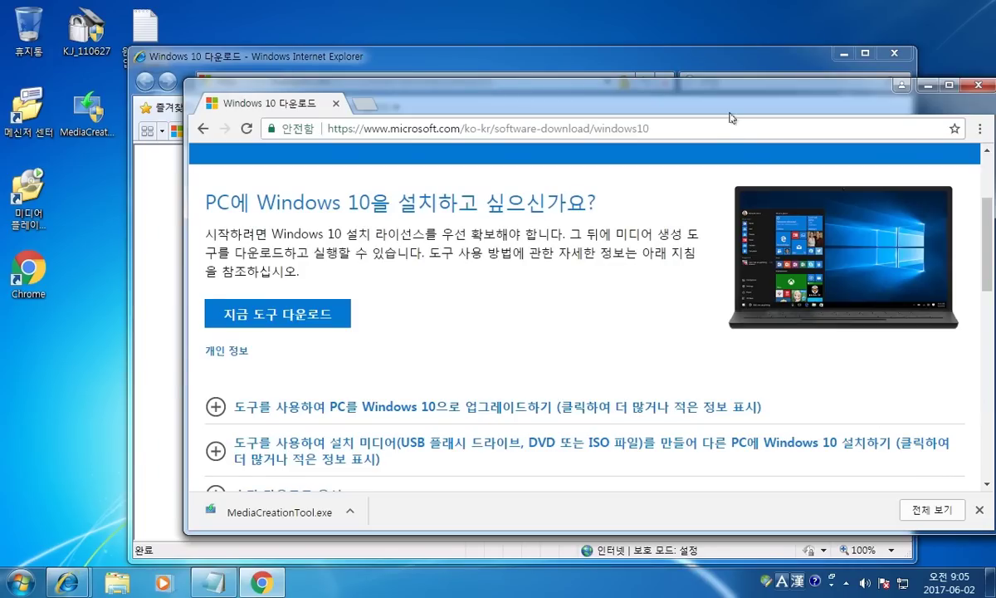
pyautogui.click(359, 60)
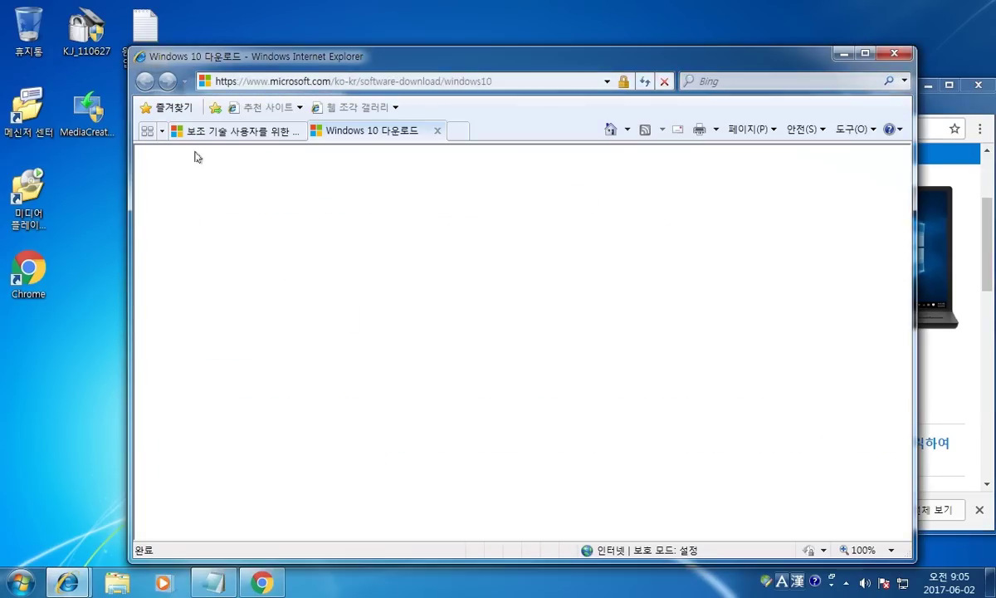
pyautogui.click(98, 115)
pyautogui.doubleClick(98, 115)
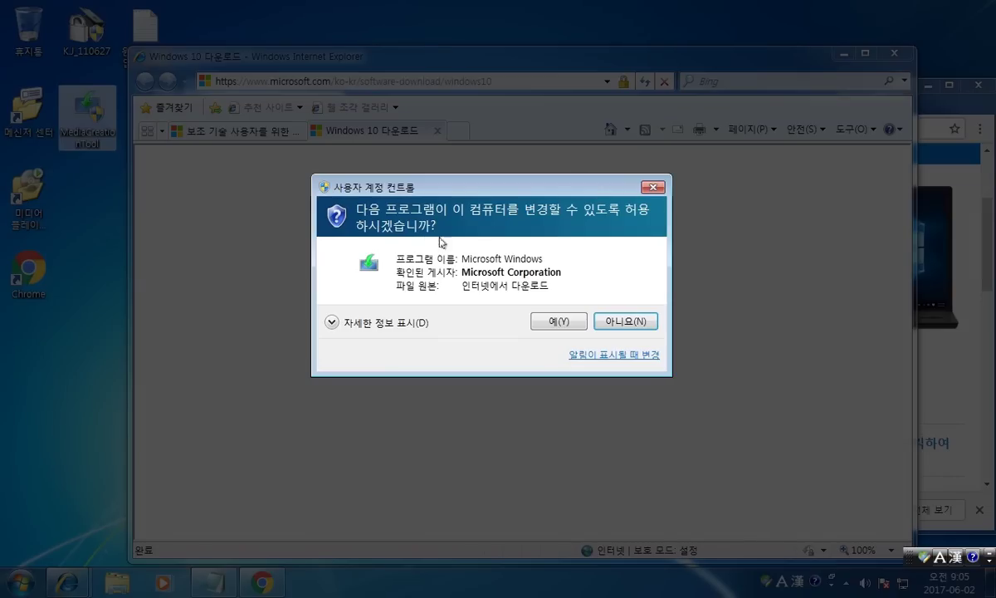
pyautogui.click(558, 322)
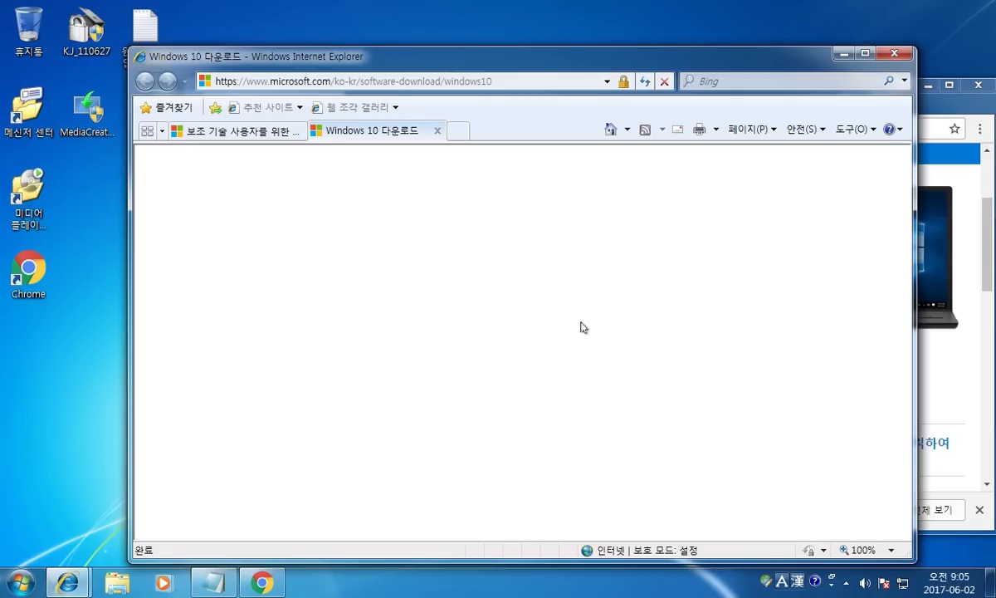
# - Close Chrome, bring the Windows 10 setup program forward and minimize Internet Explorer and the Notepad notes
pyautogui.click(951, 359)
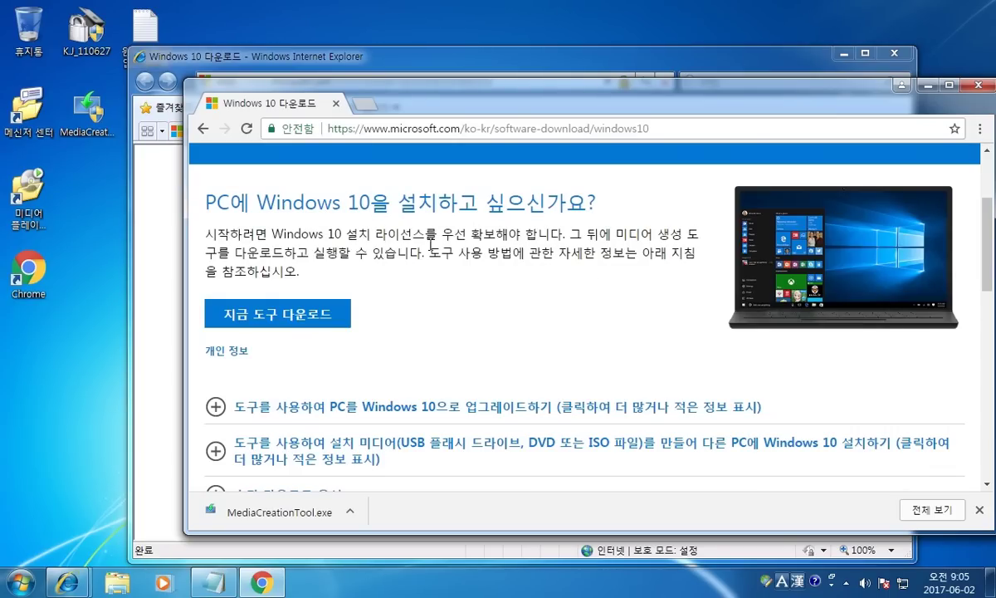
pyautogui.scroll(3, 521, 258)
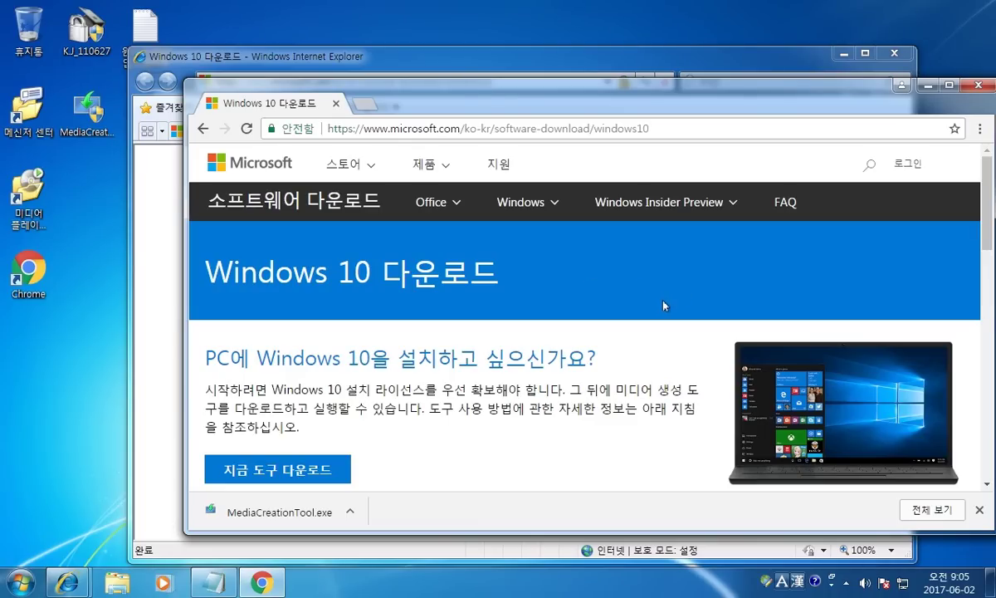
pyautogui.click(975, 90)
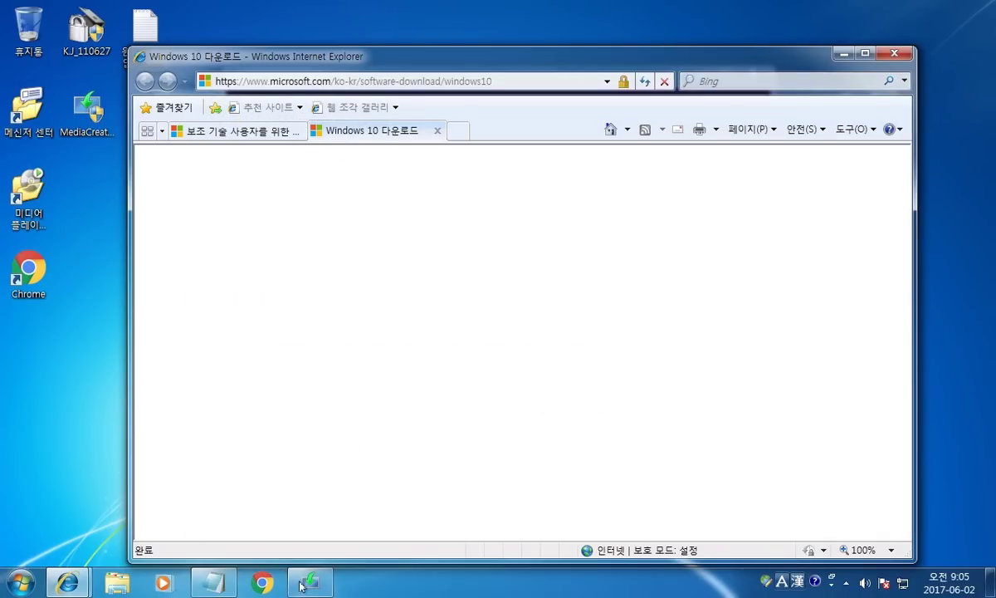
pyautogui.click(303, 583)
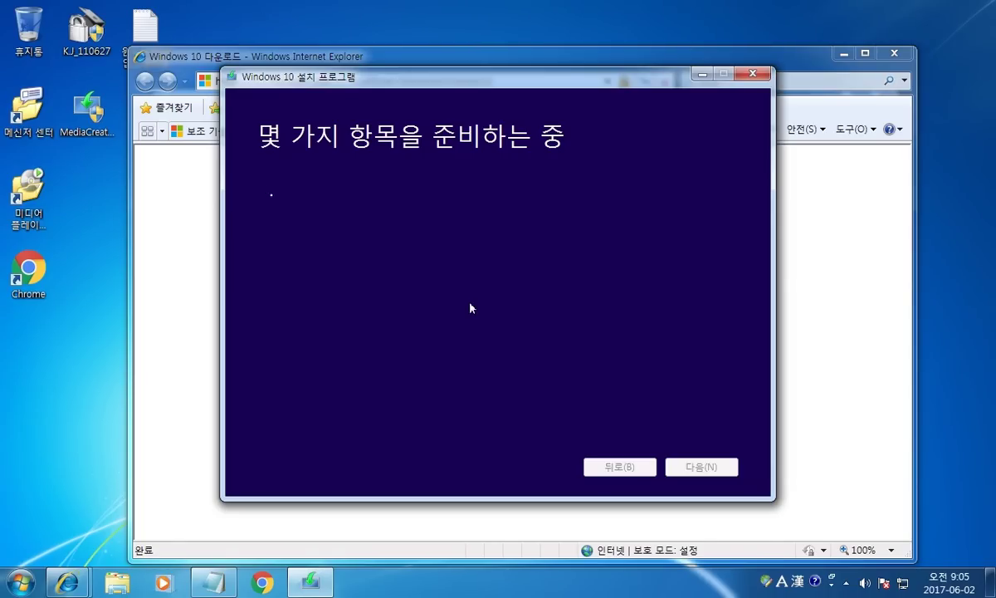
pyautogui.click(844, 53)
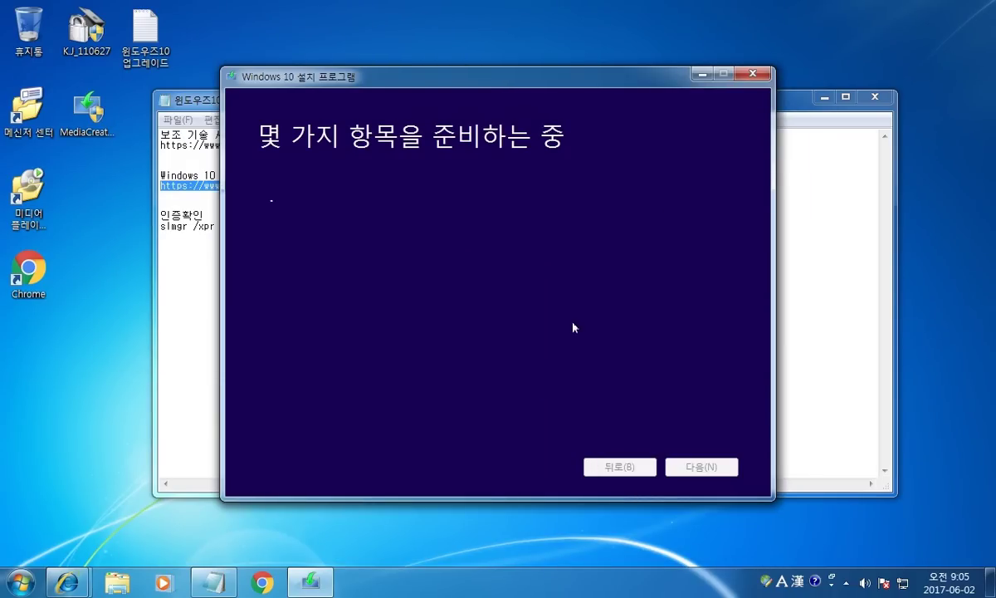
pyautogui.click(829, 271)
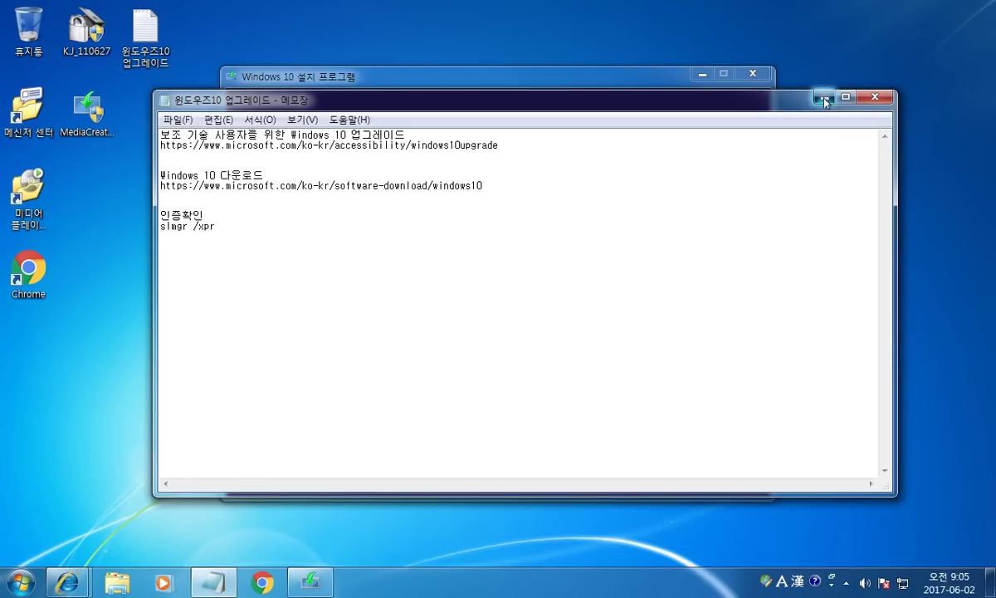
pyautogui.click(825, 97)
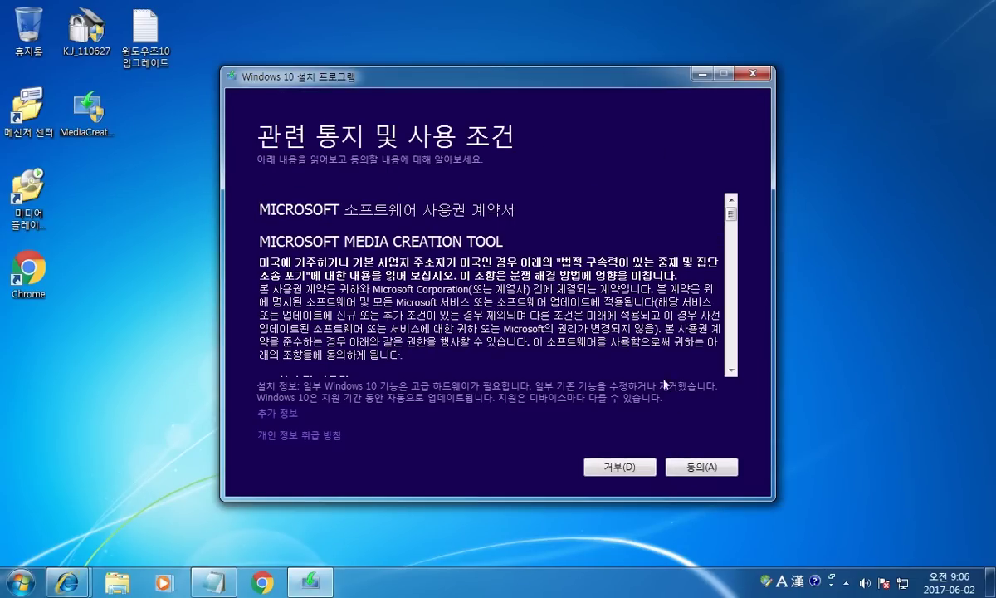
# - Accept the license terms, continue with 지금 이 PC 업그레이드 and start installing Windows 10 Pro, keeping personal files and apps
pyautogui.click(695, 467)
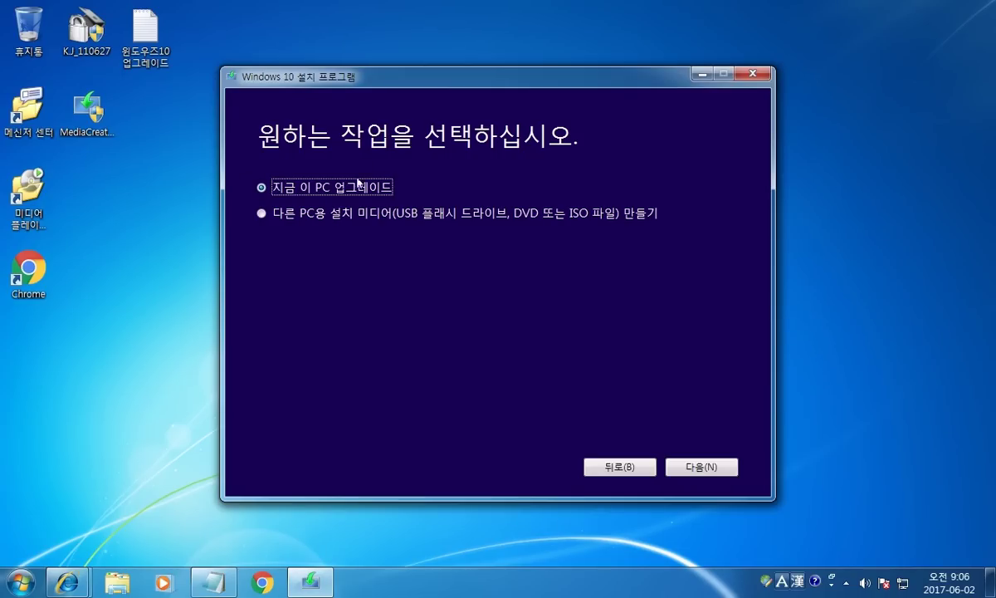
pyautogui.click(693, 465)
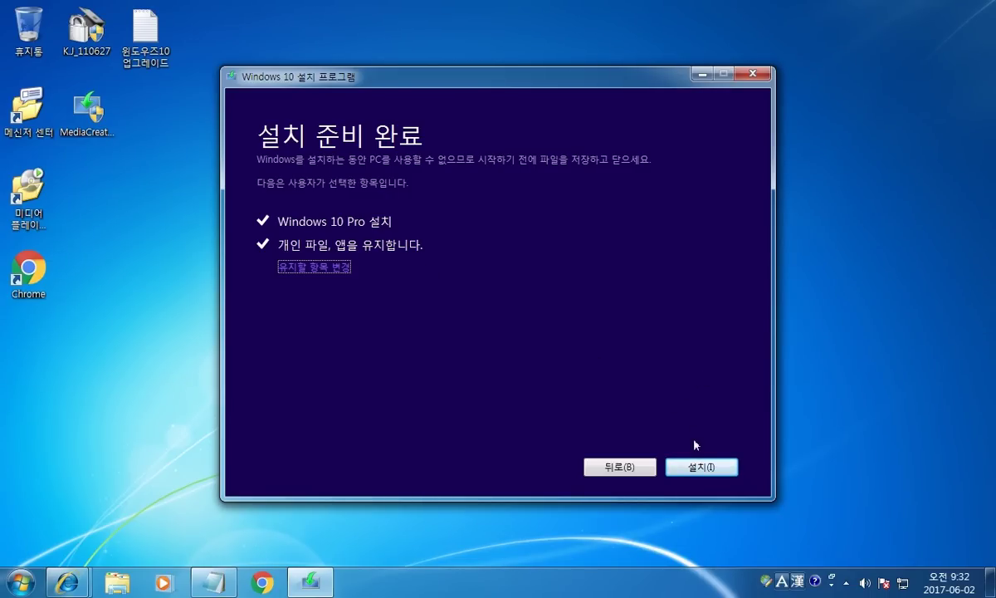
pyautogui.click(700, 467)
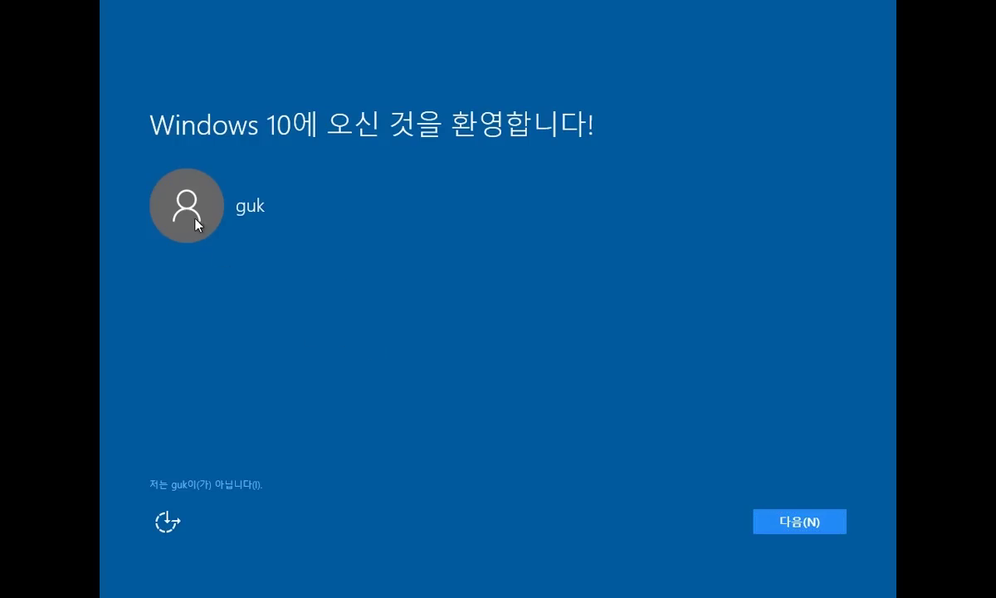
# - Continue with the existing account and turn off location, speech recognition, tailored experiences and relevant ads, with diagnostics set to 기본
pyautogui.click(797, 527)
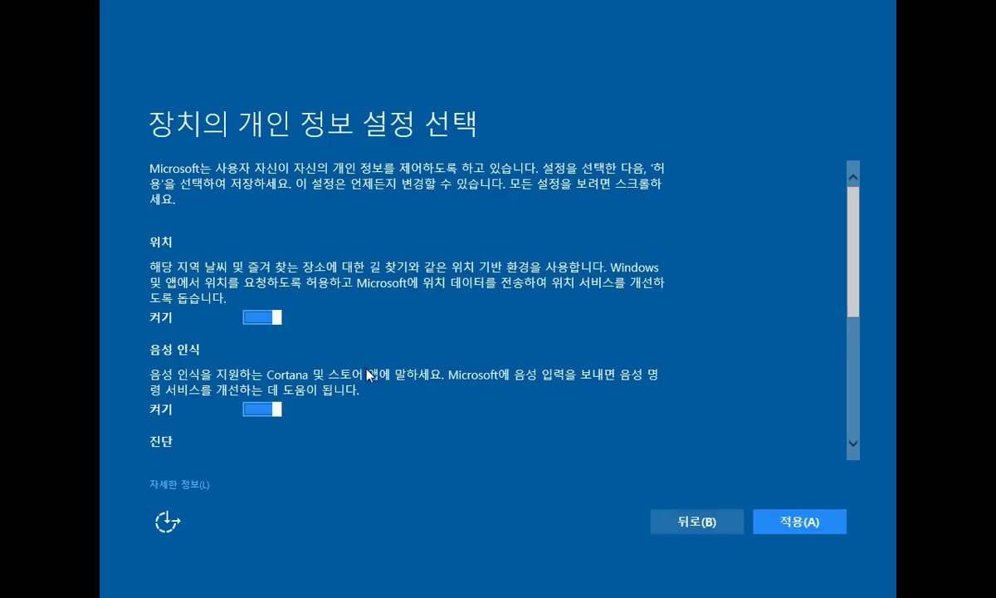
pyautogui.click(253, 319)
pyautogui.click(260, 396)
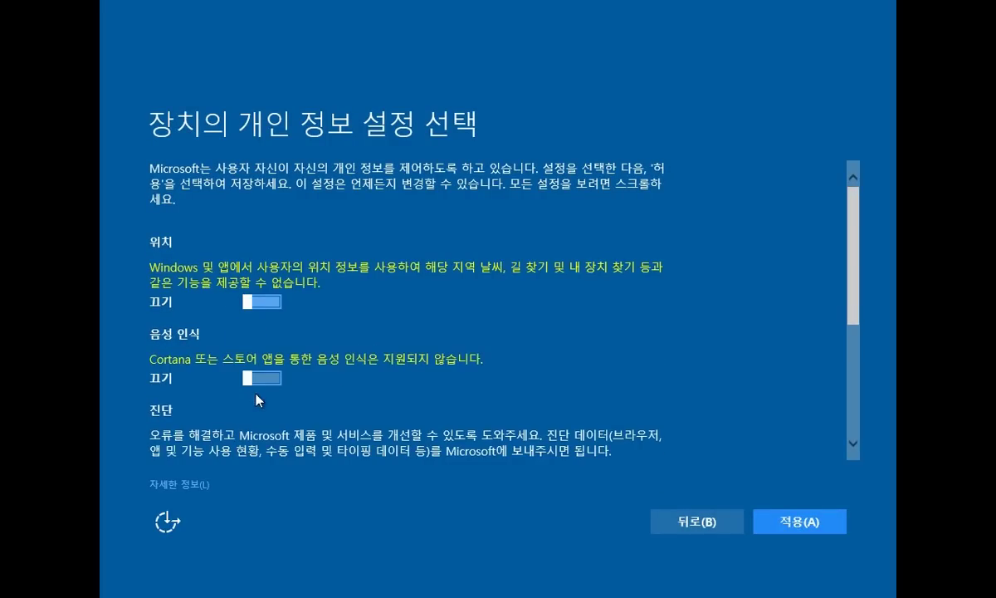
pyautogui.scroll(-3, 344, 395)
pyautogui.click(253, 334)
pyautogui.click(260, 430)
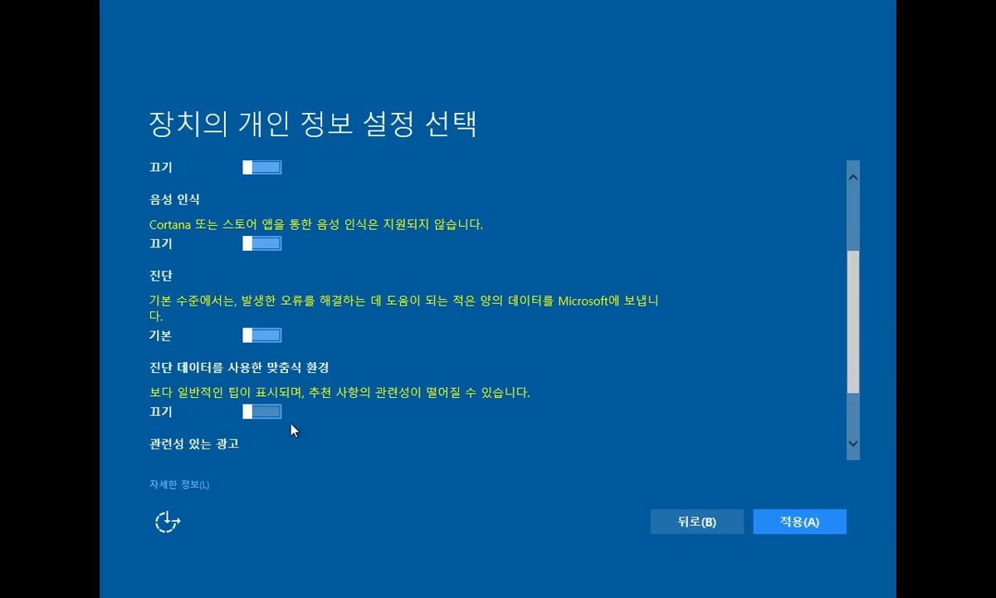
pyautogui.scroll(-3, 282, 415)
pyautogui.click(264, 407)
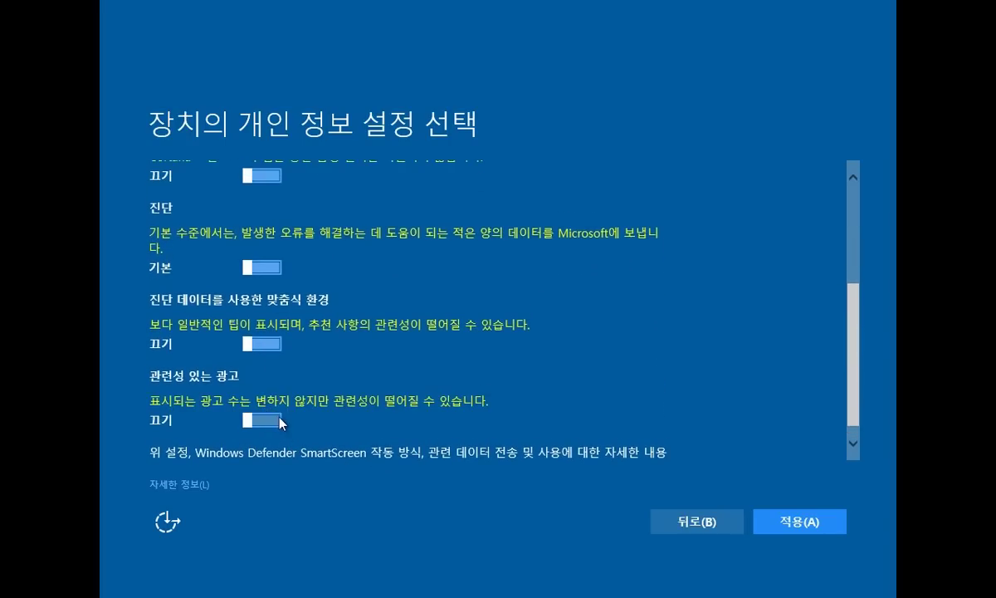
# - Review all the device privacy settings once more and apply them
pyautogui.scroll(-1, 281, 419)
pyautogui.scroll(5, 300, 424)
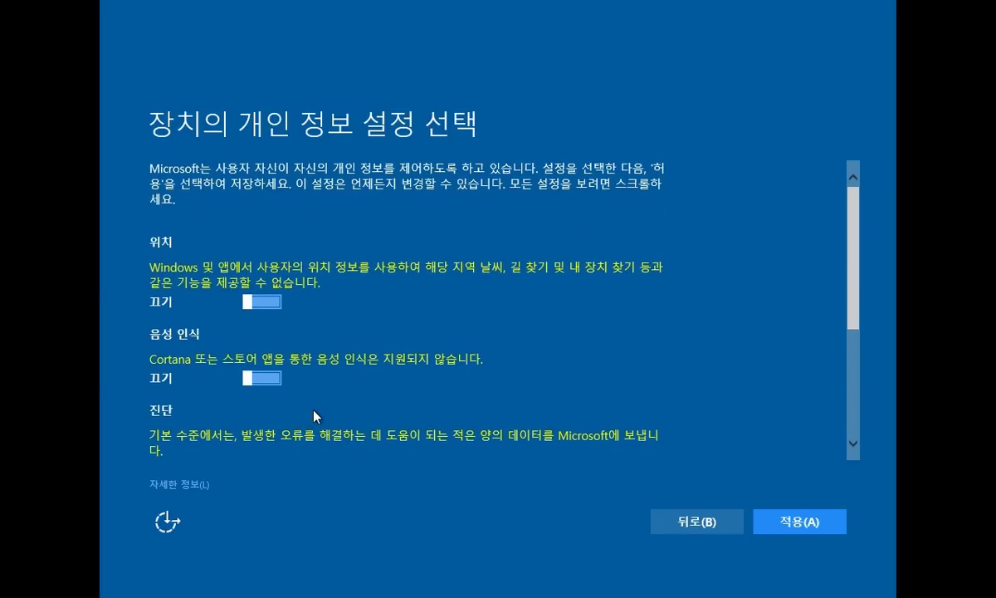
pyautogui.scroll(1, 313, 415)
pyautogui.scroll(-3, 515, 449)
pyautogui.scroll(-1, 490, 420)
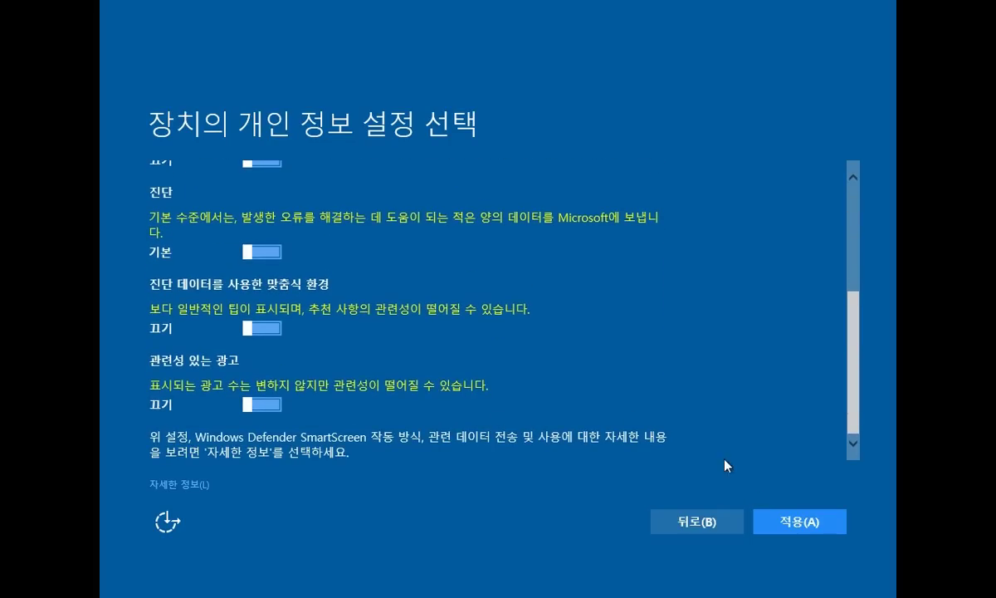
pyautogui.click(803, 523)
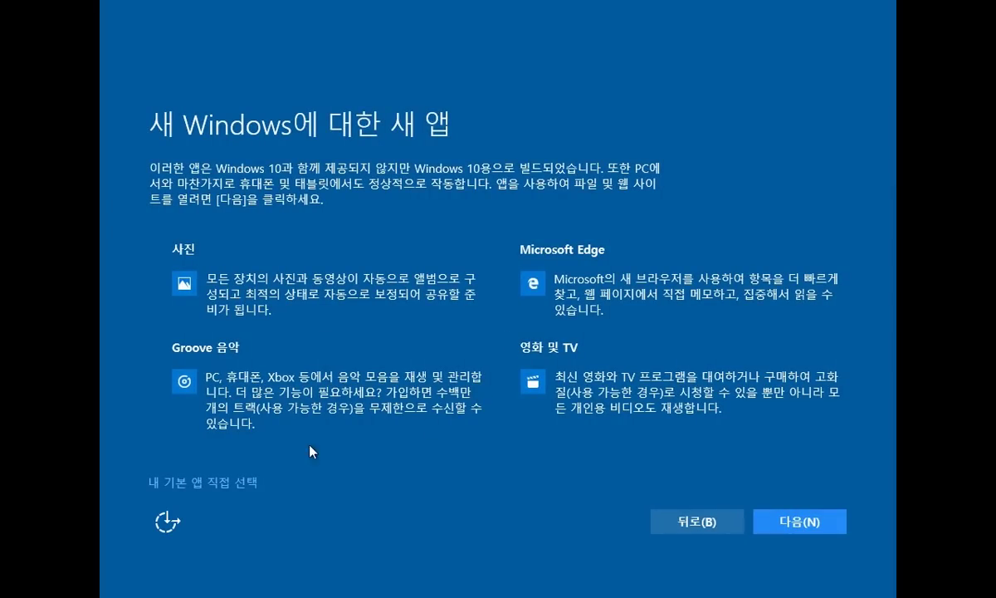
# - Check the individual default app choices without changing them, return to the new Windows apps page and continue to the desktop
pyautogui.click(249, 482)
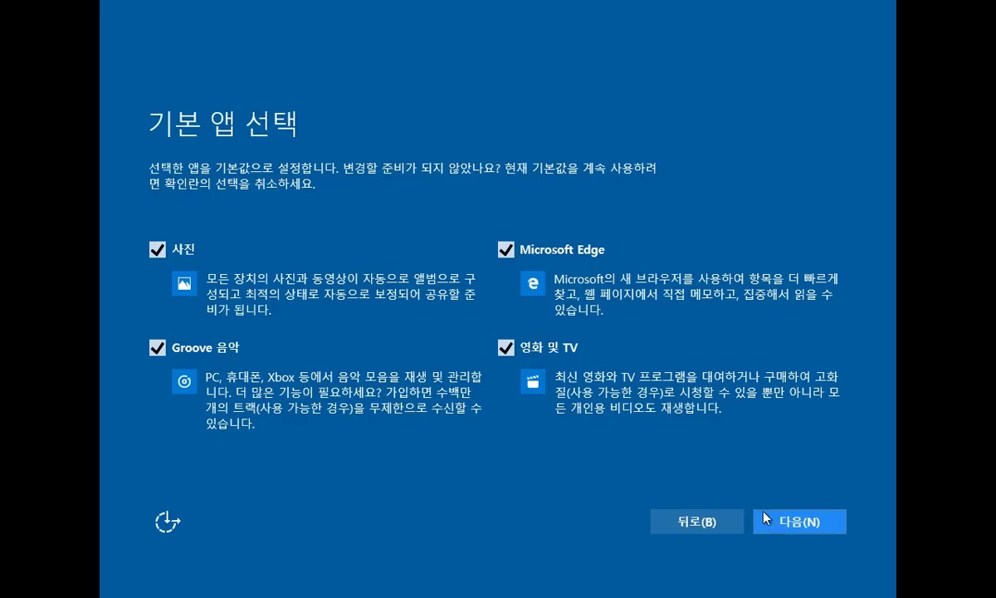
pyautogui.click(714, 522)
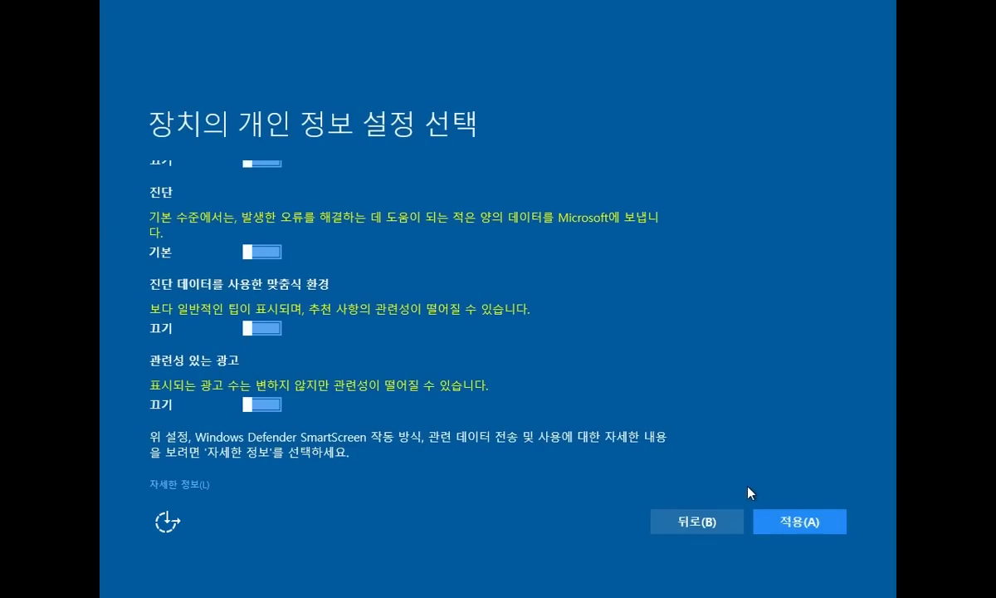
pyautogui.click(799, 521)
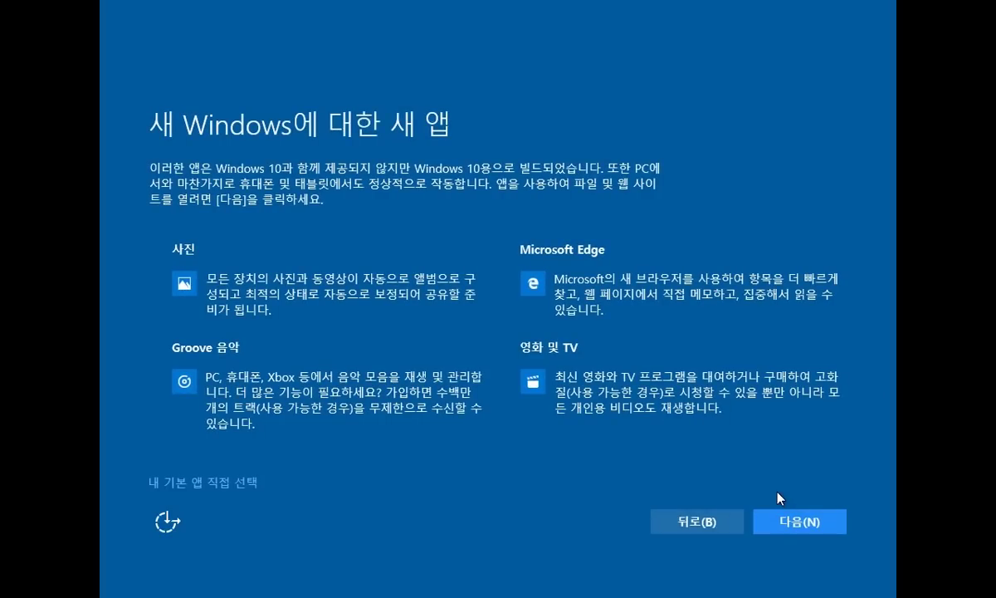
pyautogui.click(781, 522)
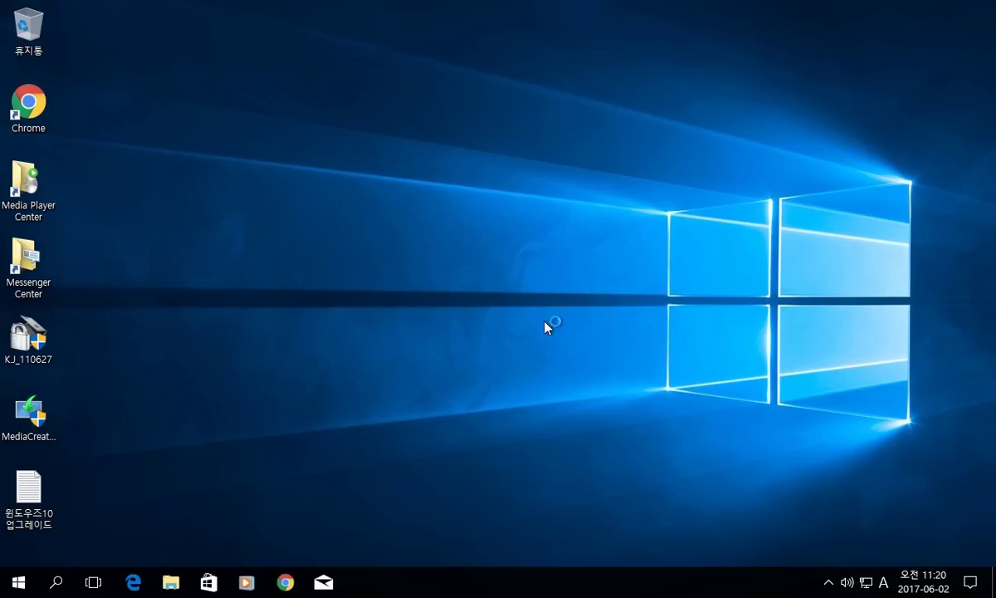
# - Check the Windows 10 activation status on the 정품 인증 page under 업데이트 및 복구 in Windows Settings
pyautogui.click(971, 583)
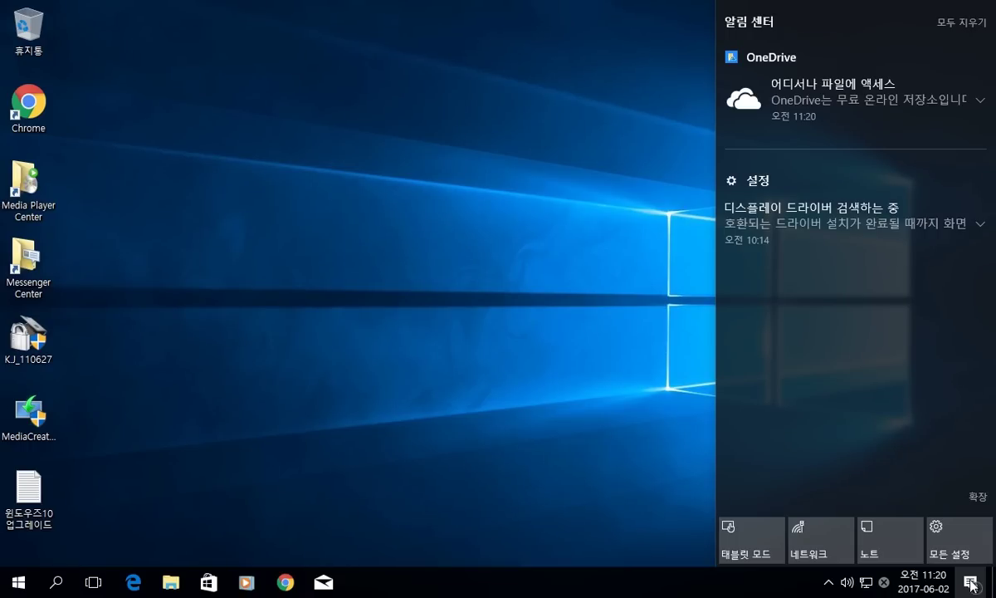
pyautogui.click(970, 544)
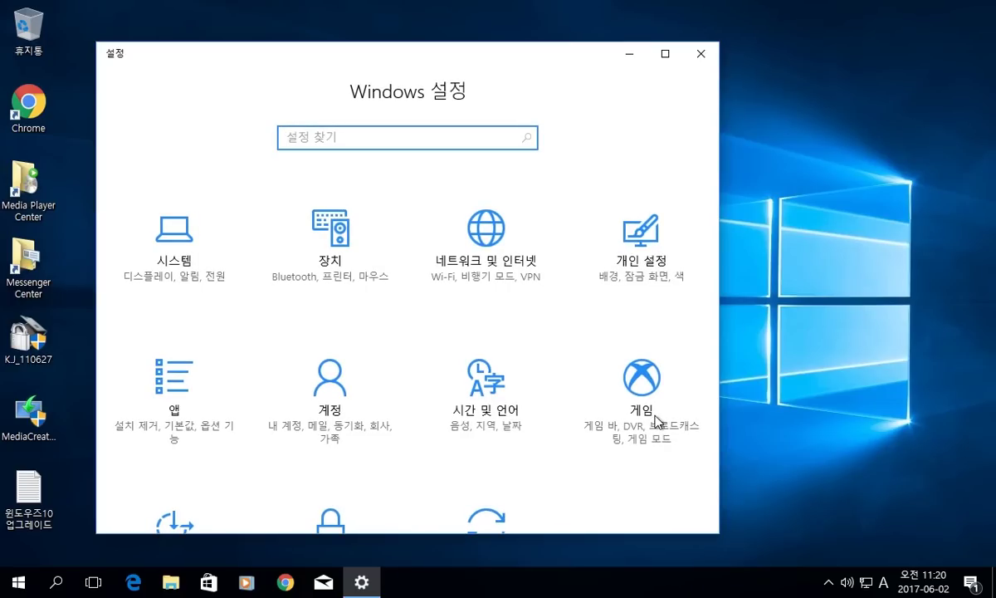
pyautogui.scroll(-2, 470, 399)
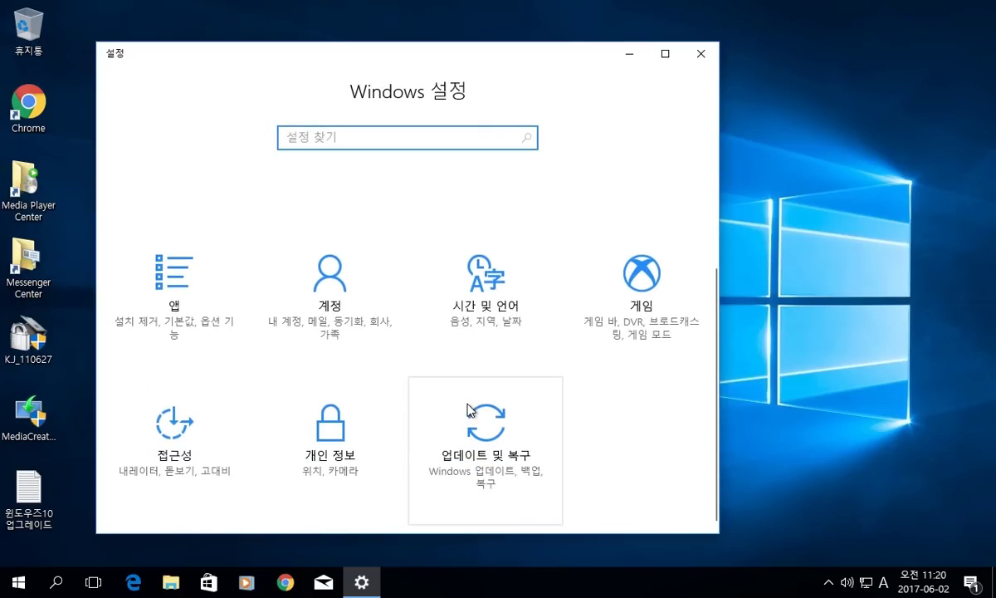
pyautogui.click(498, 434)
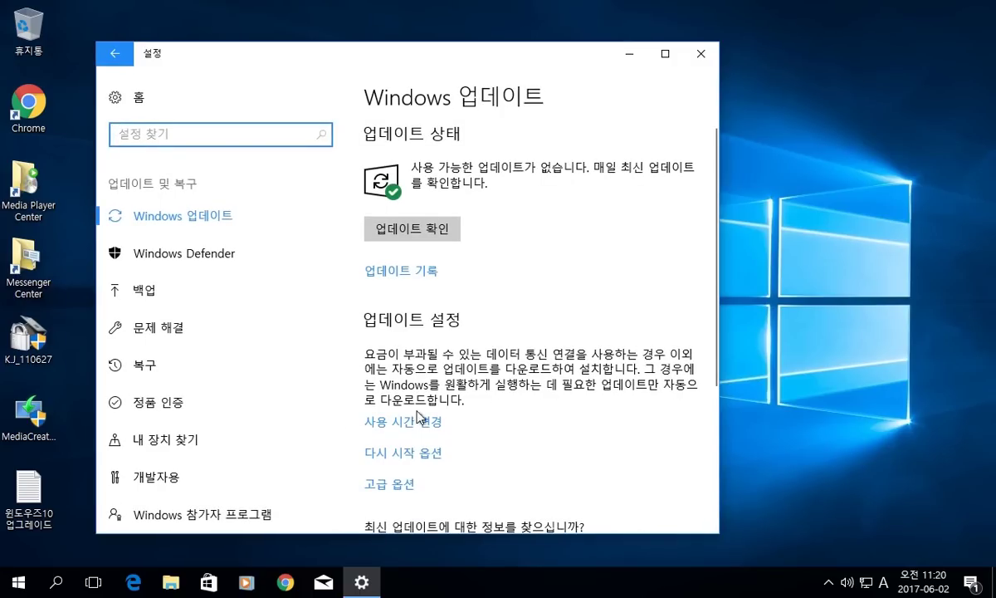
pyautogui.click(207, 407)
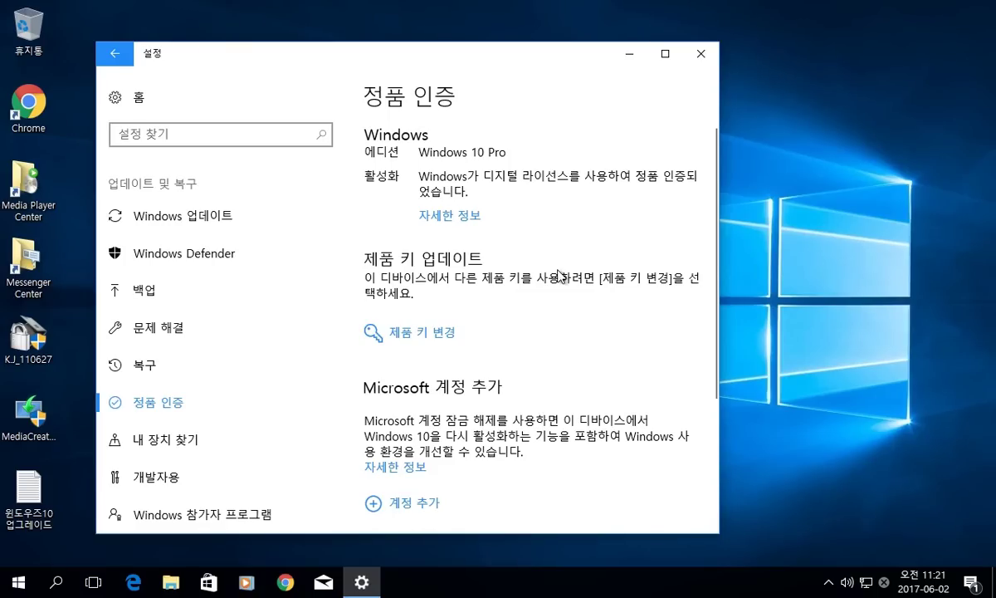
# - Check the activation expiry with slmgr /xpr in an administrator PowerShell, dismiss the result and close PowerShell and Settings
pyautogui.click(19, 584)
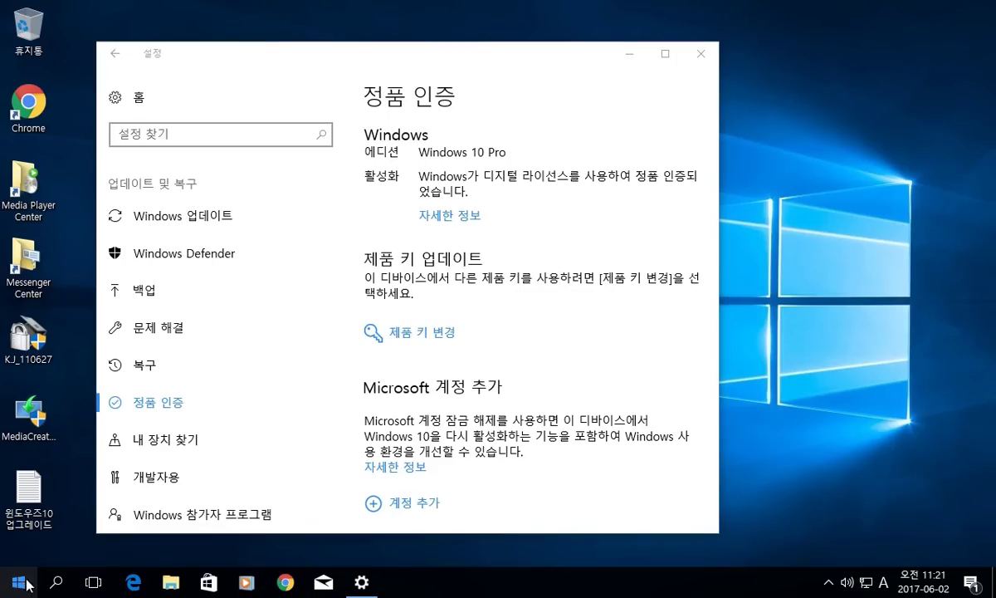
pyautogui.rightClick(21, 586)
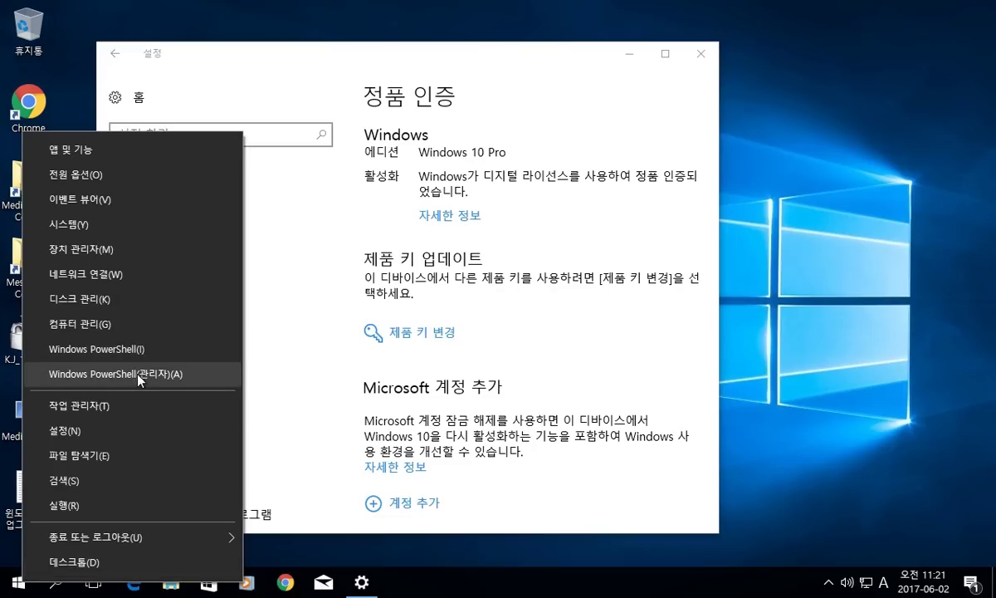
pyautogui.click(185, 375)
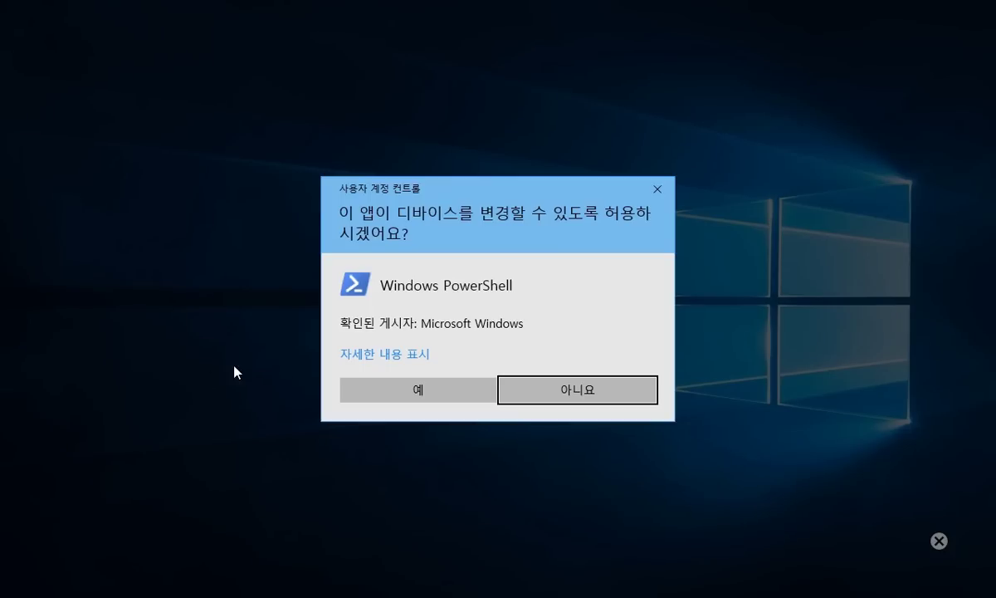
pyautogui.click(409, 396)
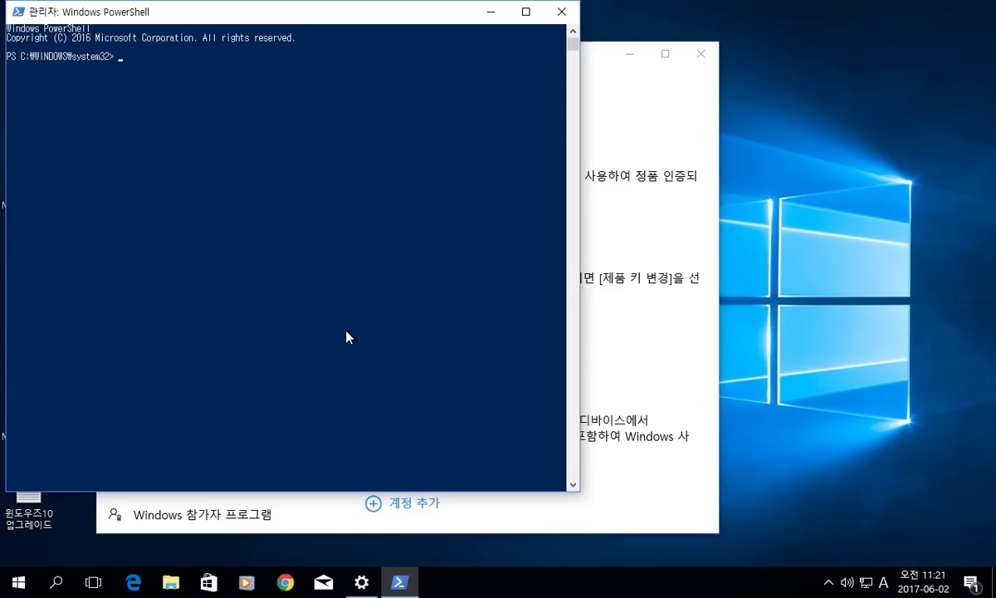
pyautogui.write('slmgr /xpr')
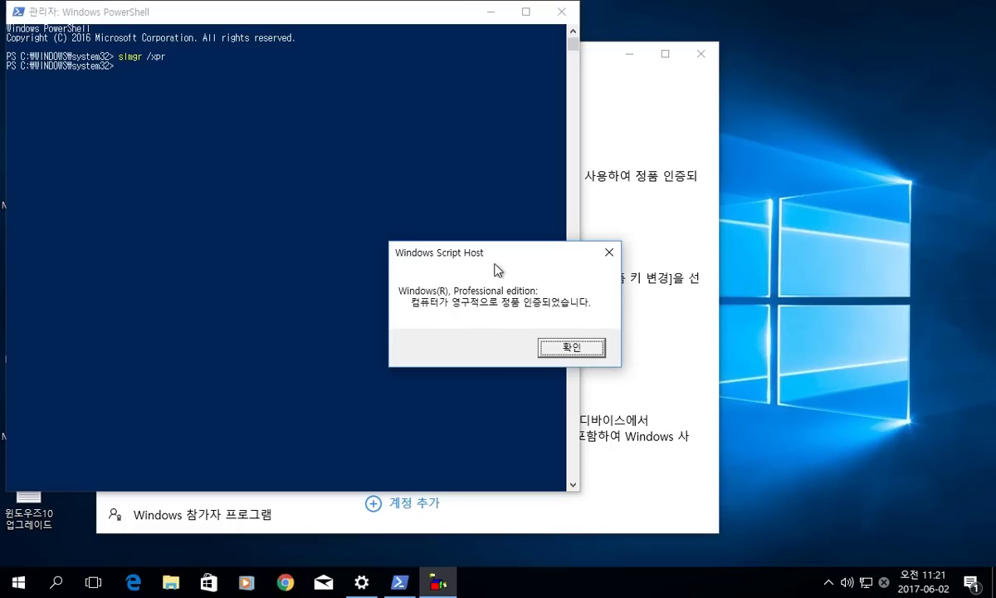
pyautogui.click(581, 347)
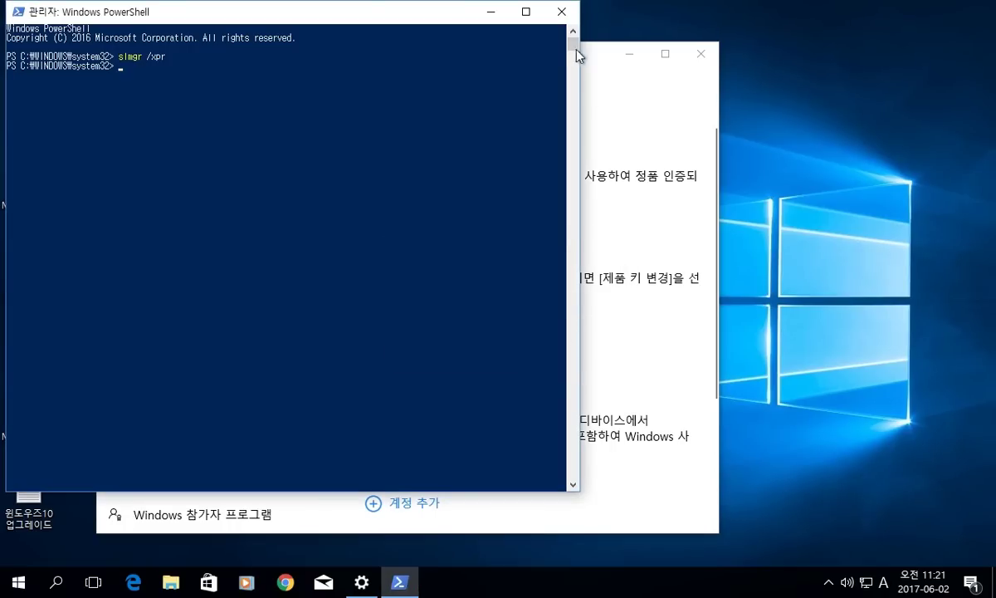
pyautogui.click(566, 15)
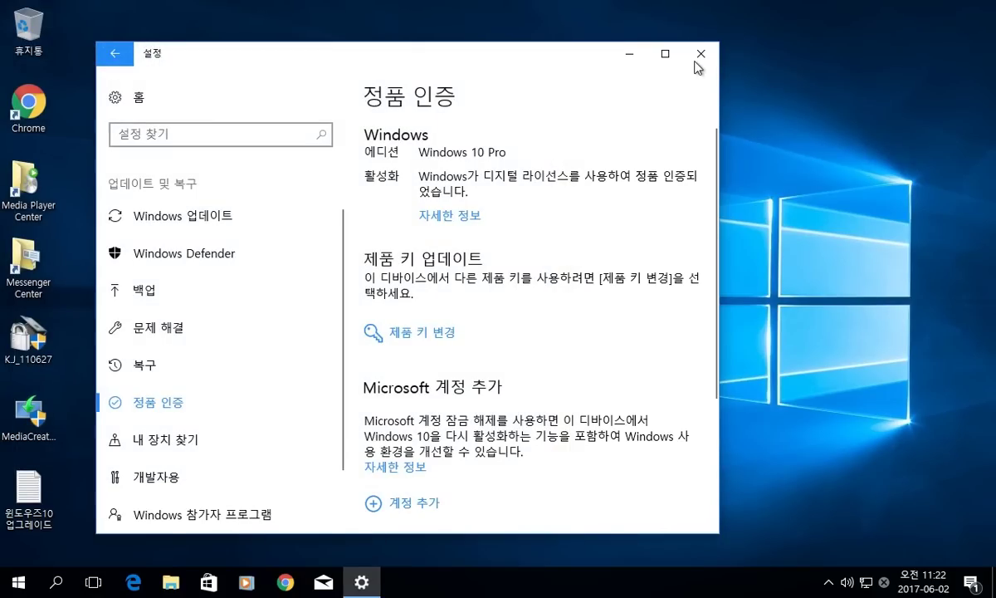
pyautogui.click(703, 63)
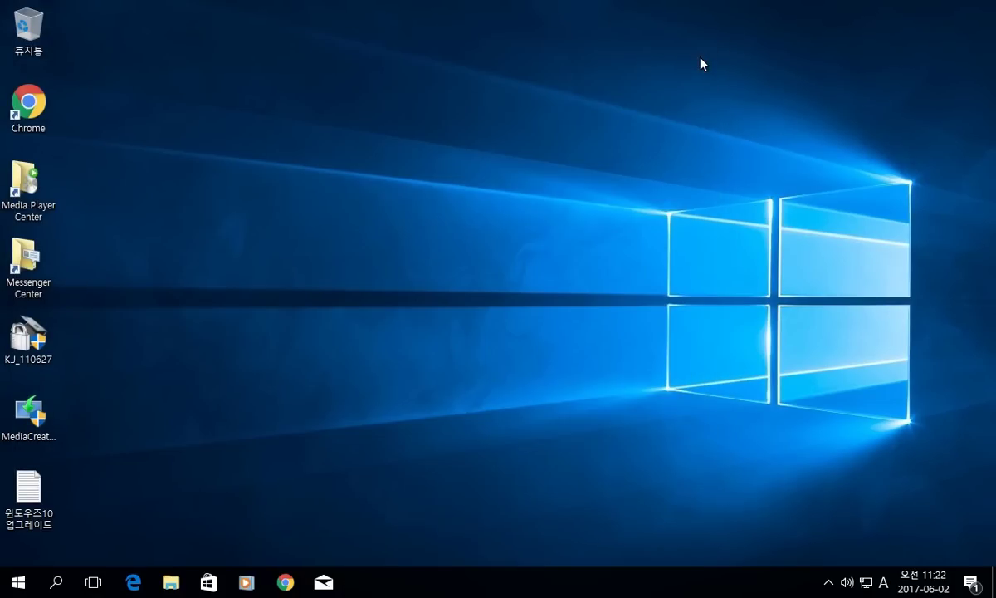